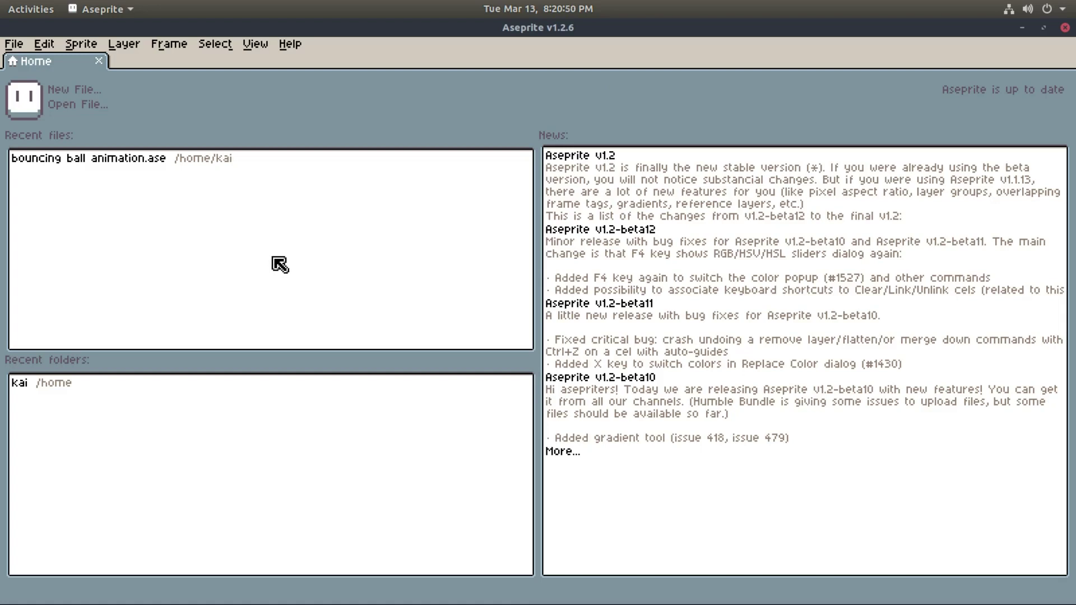
Create a new 64 × 64 px RGBA sprite with a transparent background.
click(14, 44)
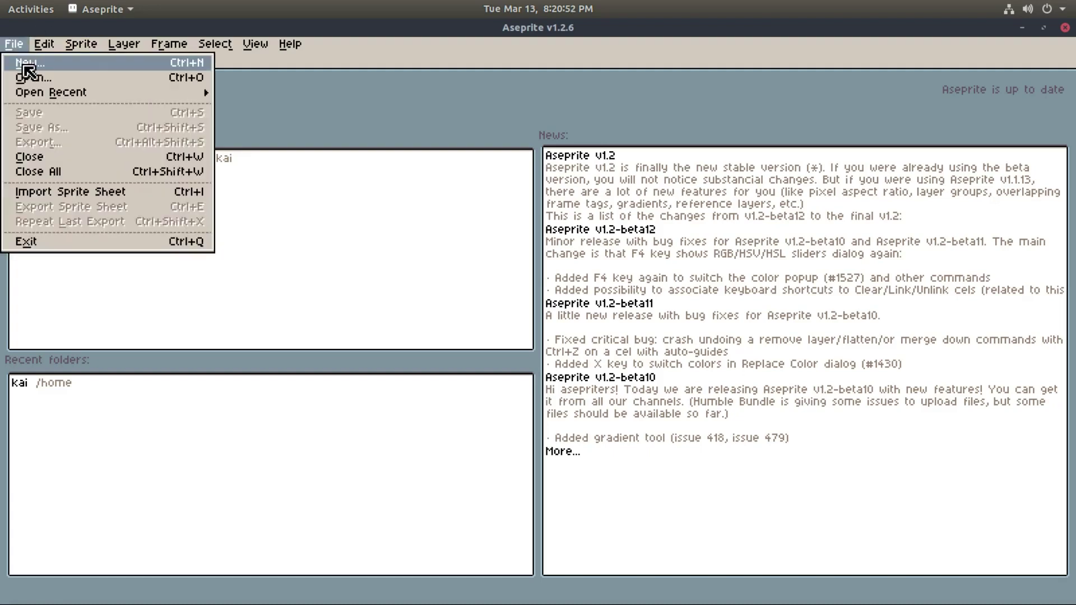
click(25, 62)
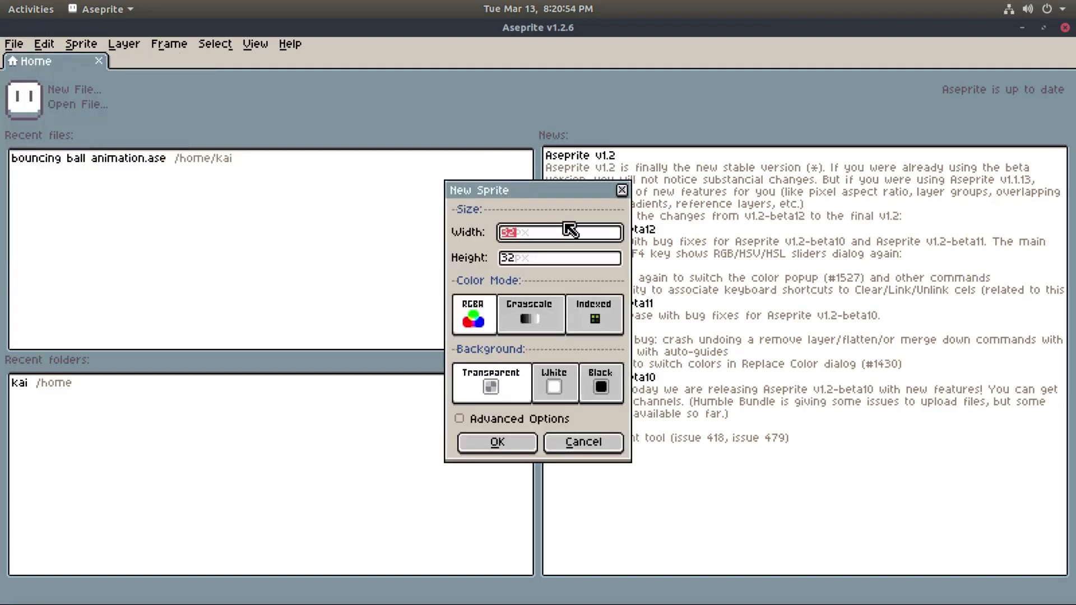
click(533, 261)
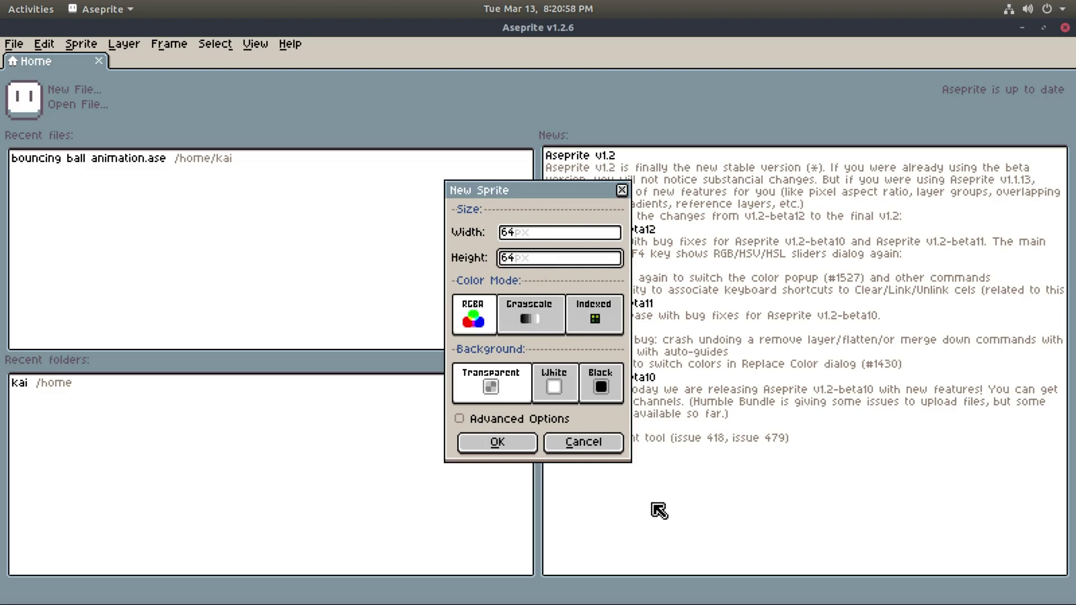
click(506, 442)
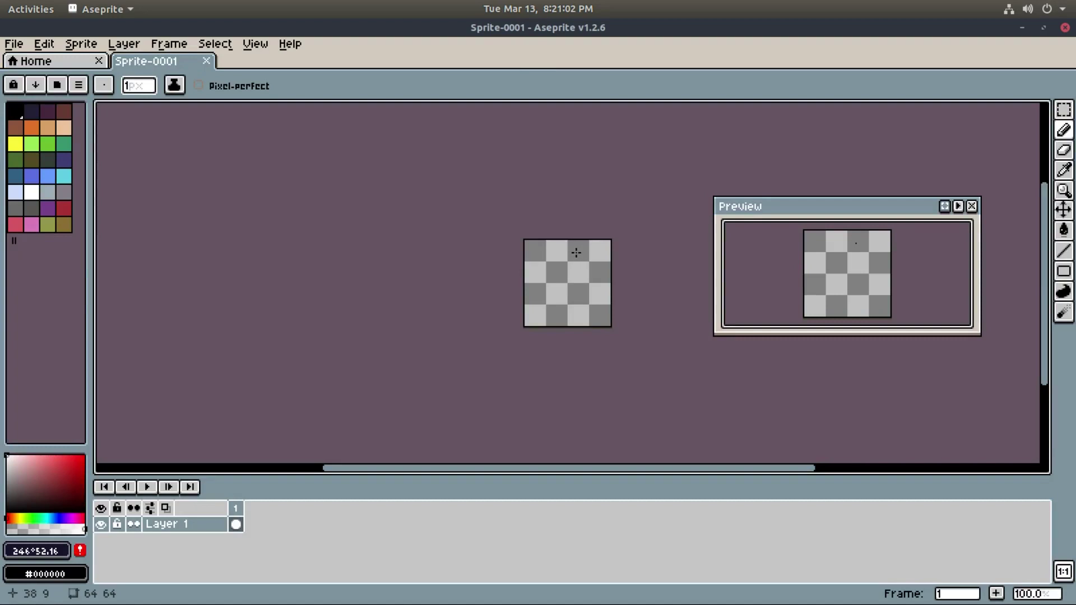
Move the floating Preview window farther away from the sprite canvas.
scroll(576, 252, up, 3)
drag(571, 236, 590, 223)
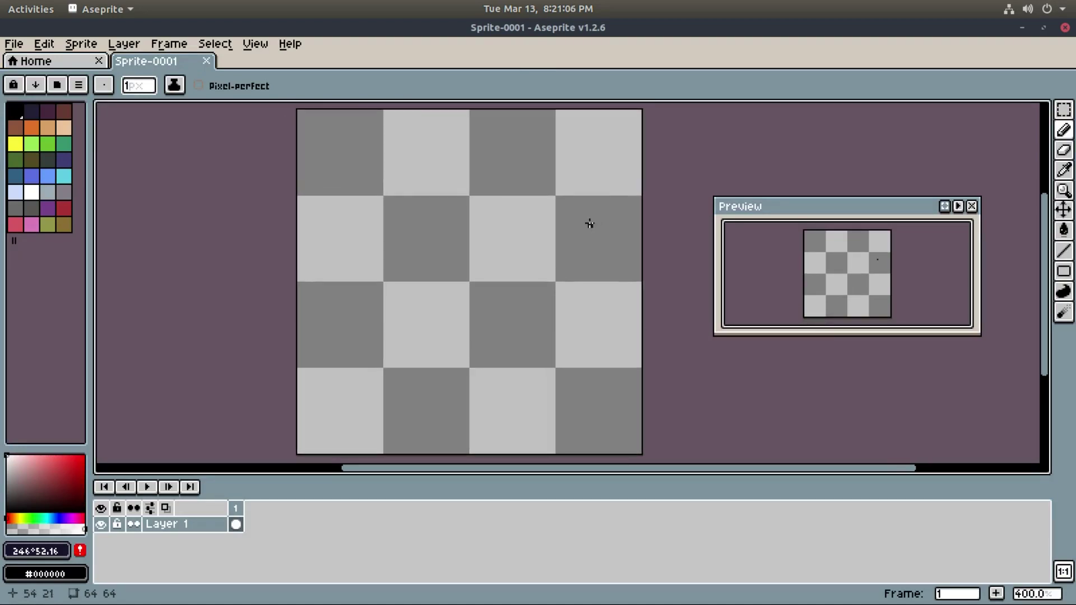
drag(831, 211, 884, 125)
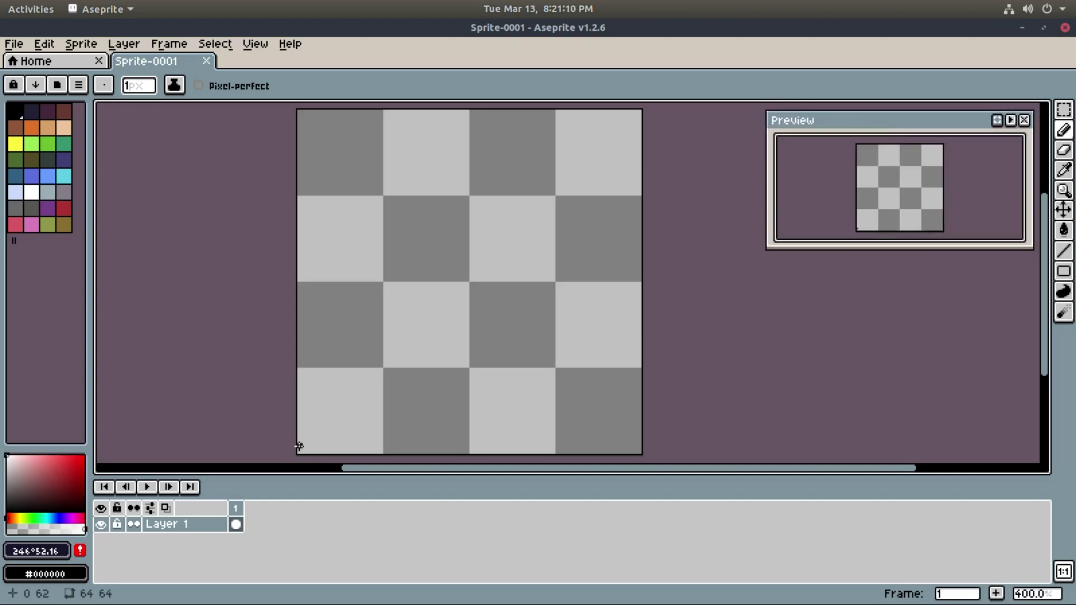
drag(301, 475, 305, 465)
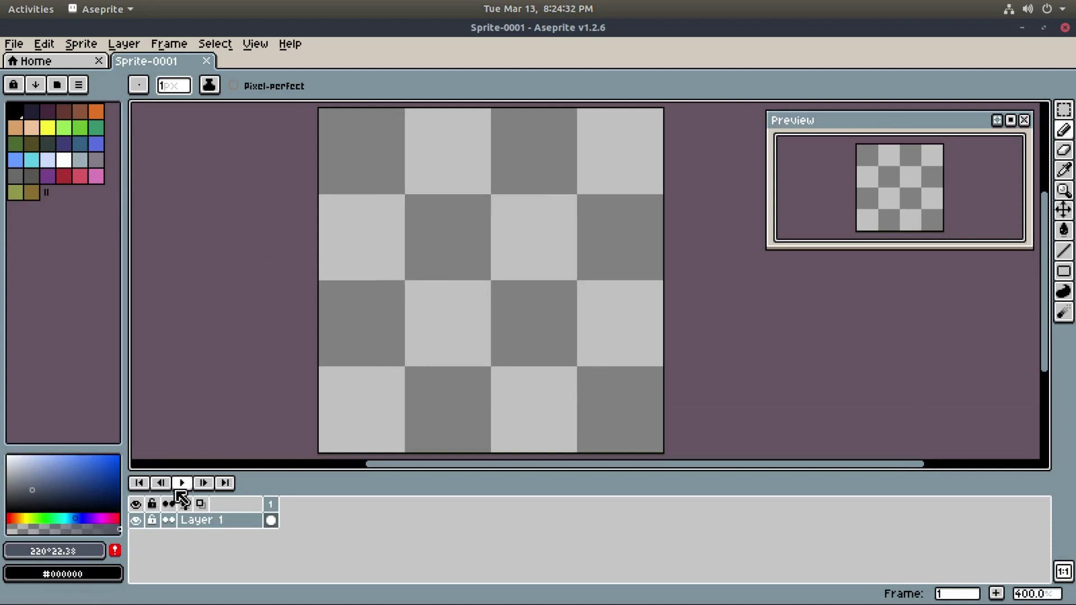
drag(430, 350, 475, 331)
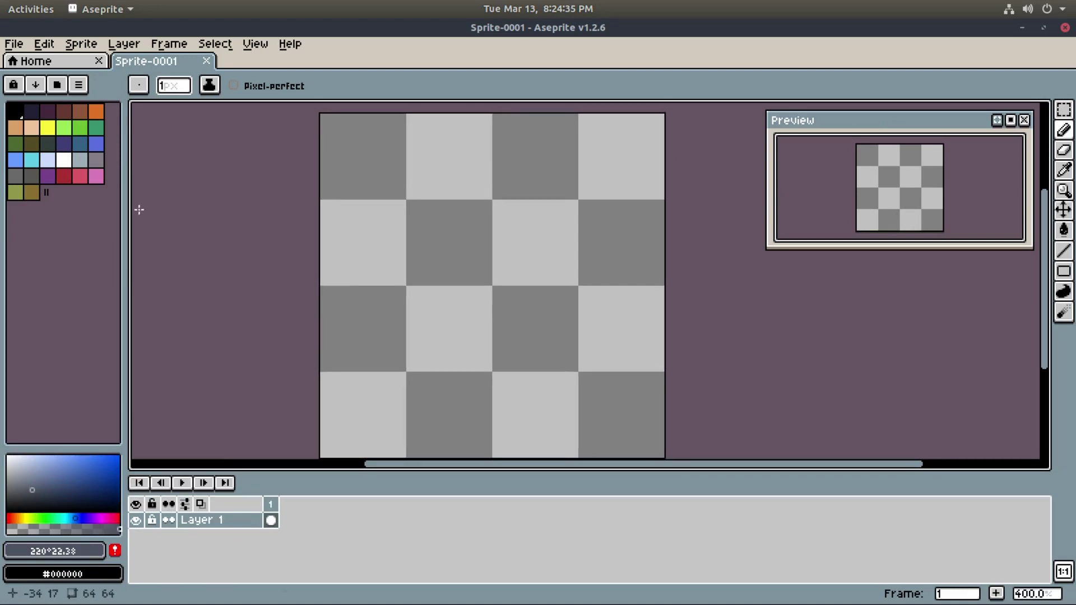
Load the edg32 palette and pick the slate grey-blue #4f596d as the drawing colour.
click(63, 85)
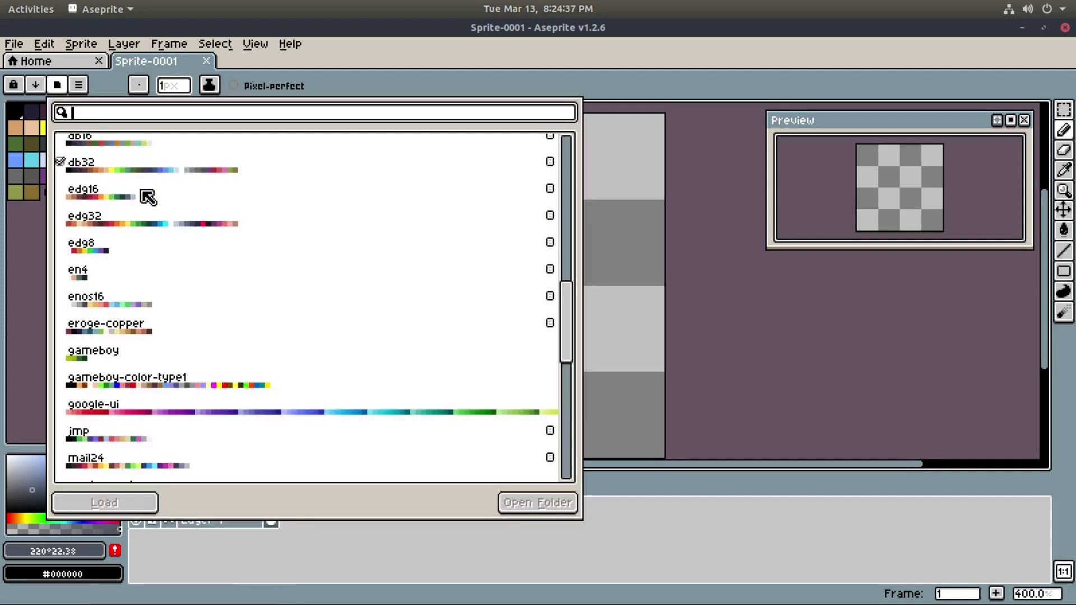
click(150, 224)
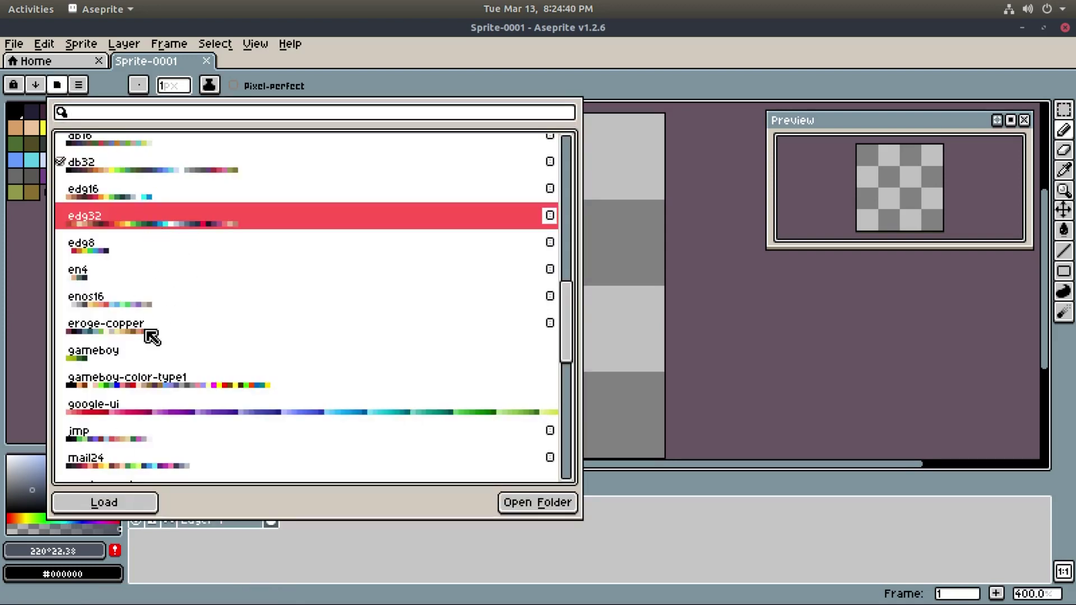
click(147, 503)
click(35, 292)
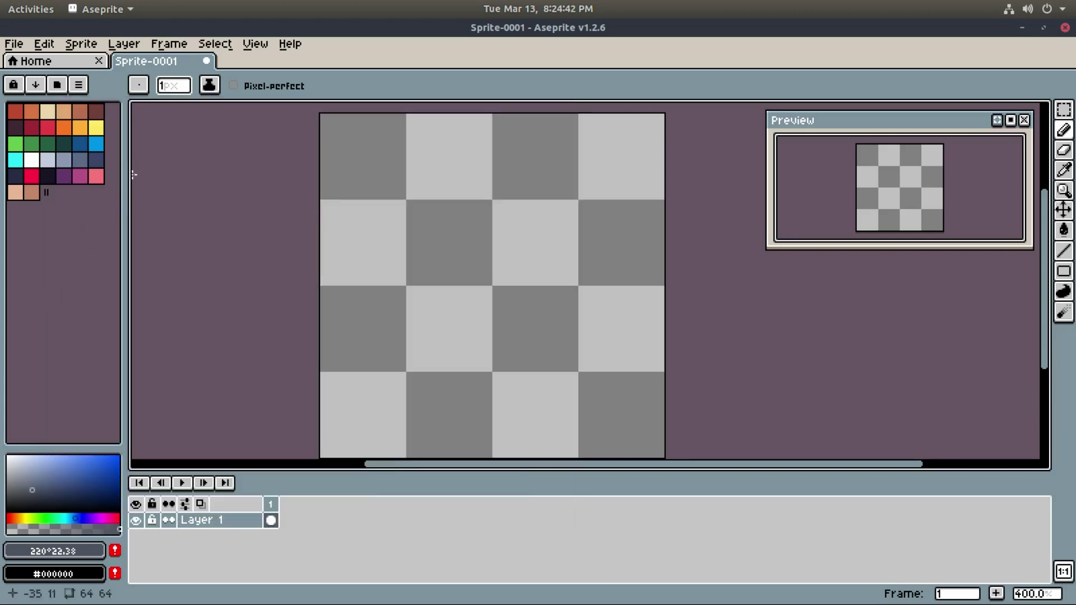
click(80, 161)
click(37, 488)
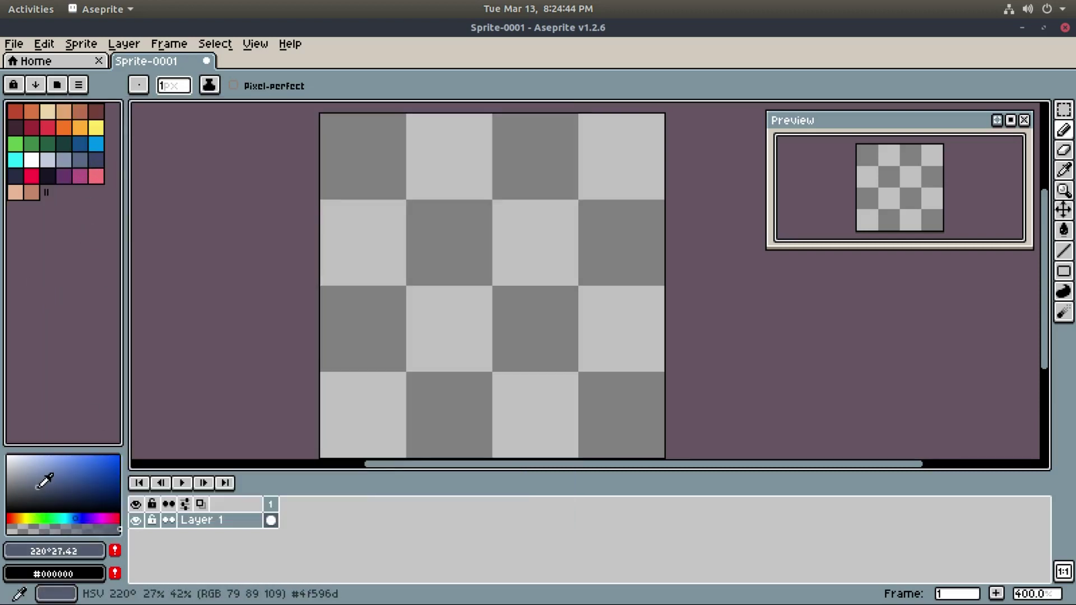
drag(516, 353, 507, 346)
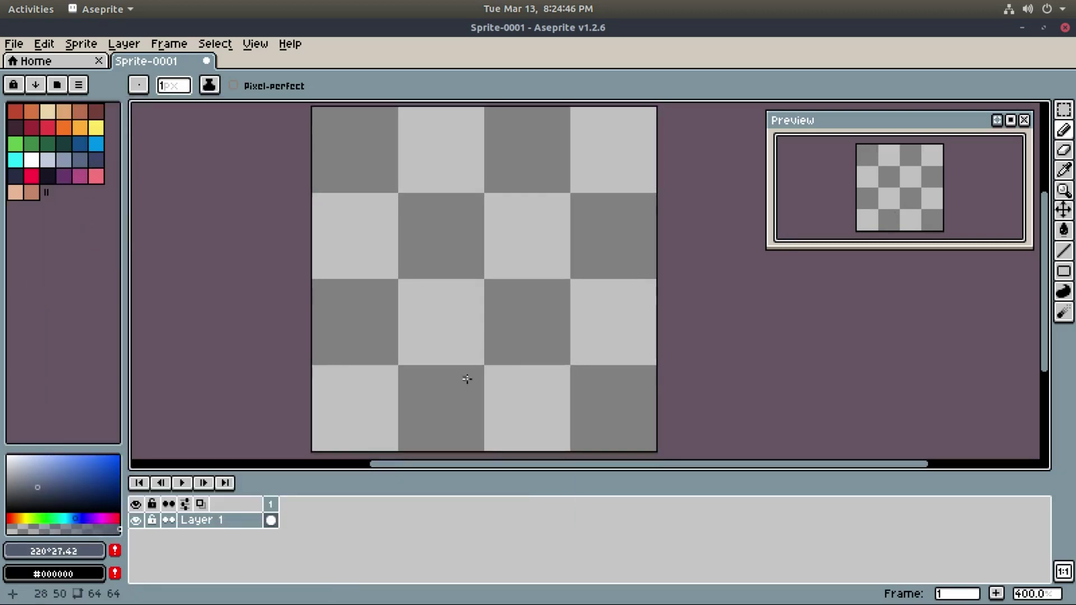
drag(439, 434, 466, 402)
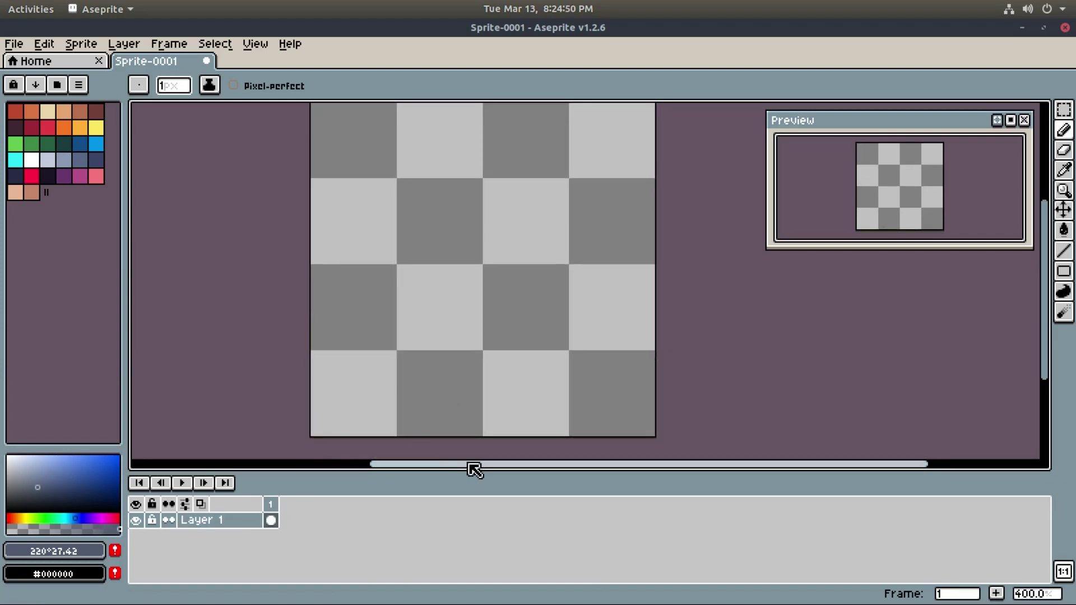
mouse_move(475, 440)
mouse_down()
mouse_move(464, 406)
mouse_move(453, 407)
mouse_up()
key(ctrl+z)
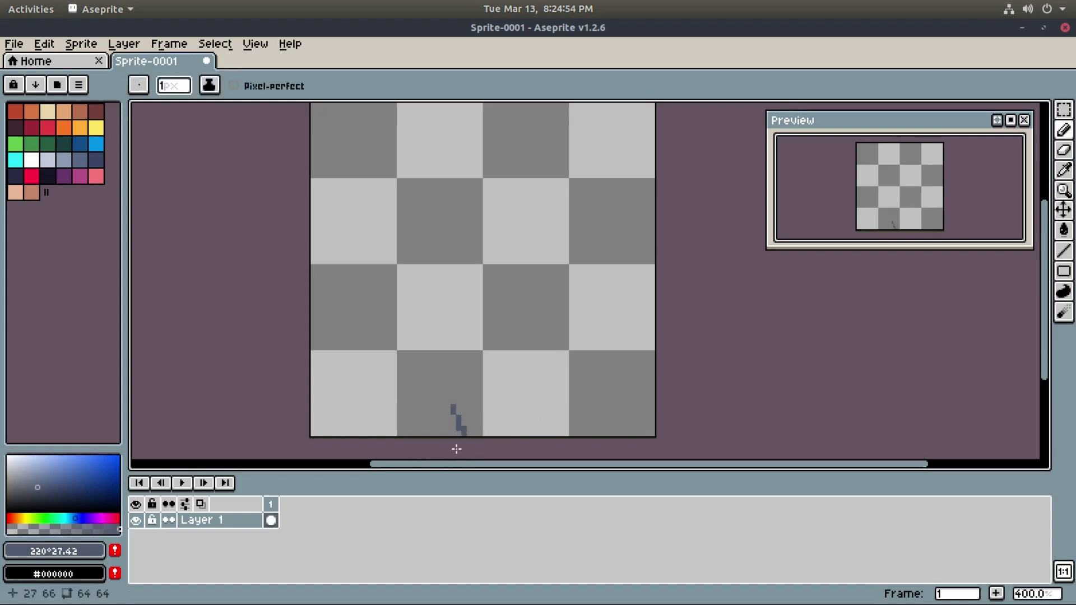
click(996, 594)
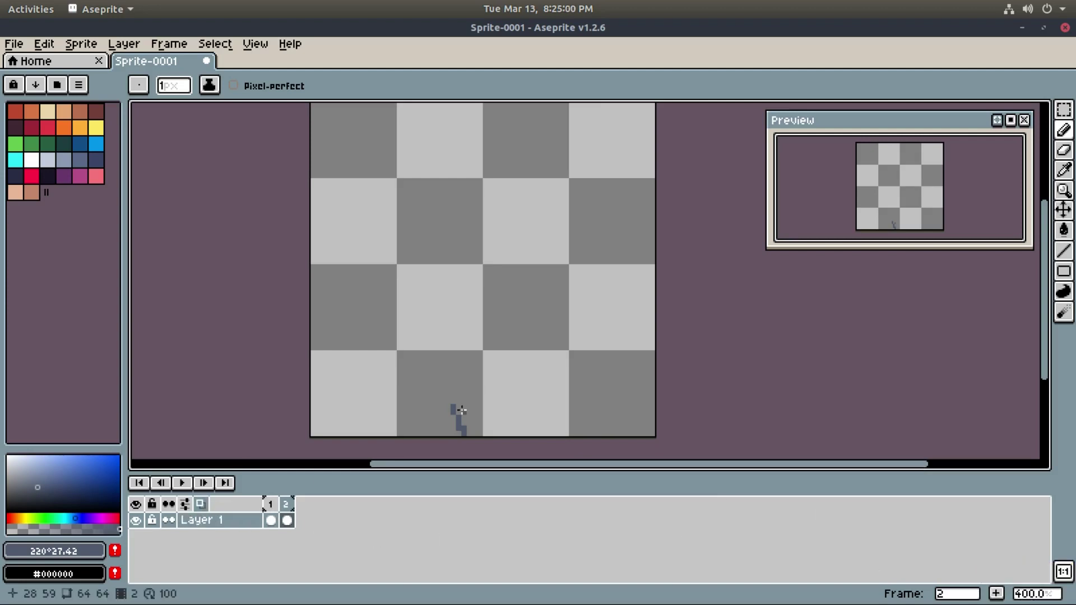
key(ctrl+z)
key(ctrl+z)
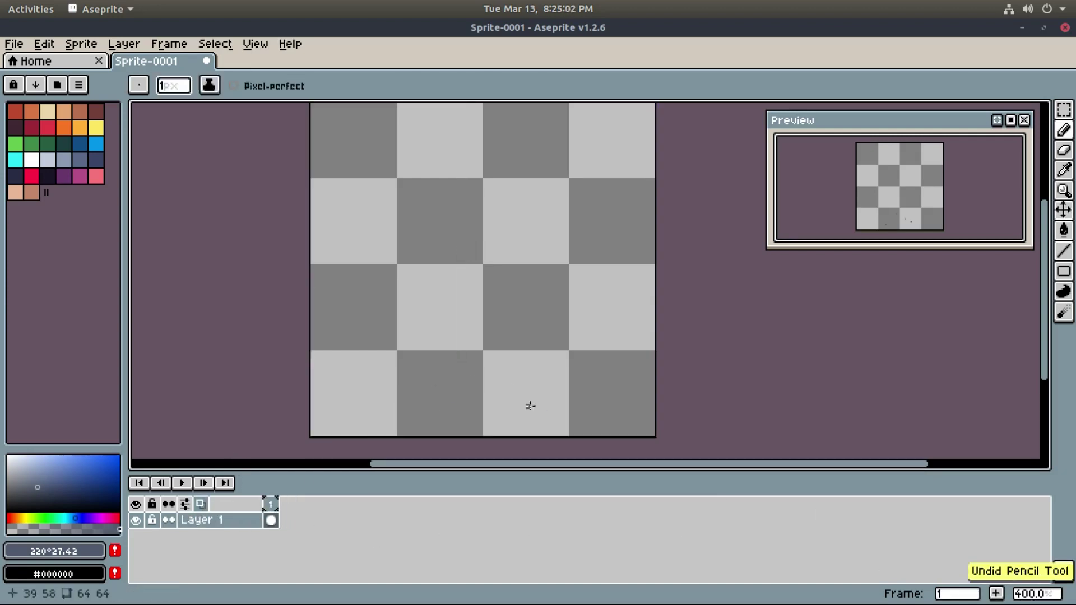
Add a second frame, draw a short slanted stroke at the canvas's bottom edge, and compare it with frame 1.
click(997, 588)
click(288, 512)
drag(464, 415, 469, 437)
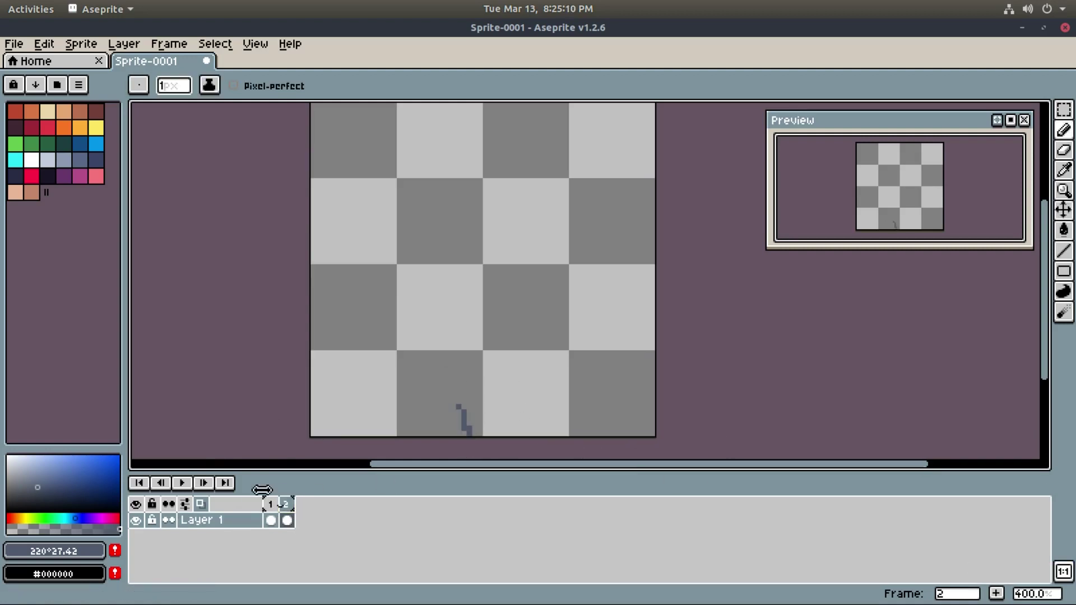
click(269, 503)
click(285, 503)
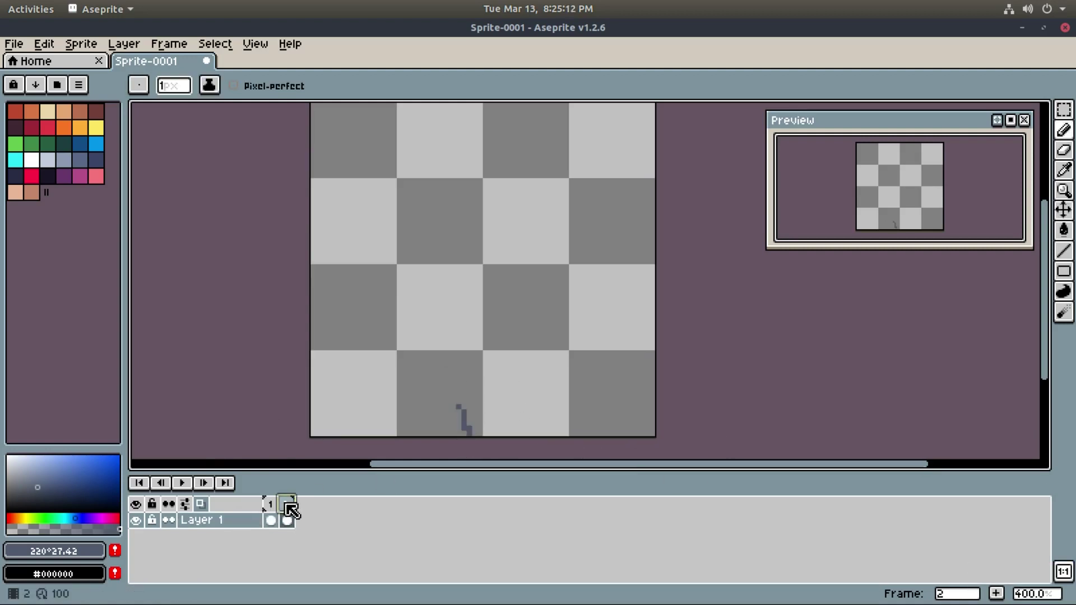
click(270, 503)
click(286, 506)
Extend the timeline with new empty frames up to frame 32.
click(995, 594)
click(995, 594)
click(995, 593)
click(996, 593)
click(995, 593)
click(996, 593)
click(996, 593)
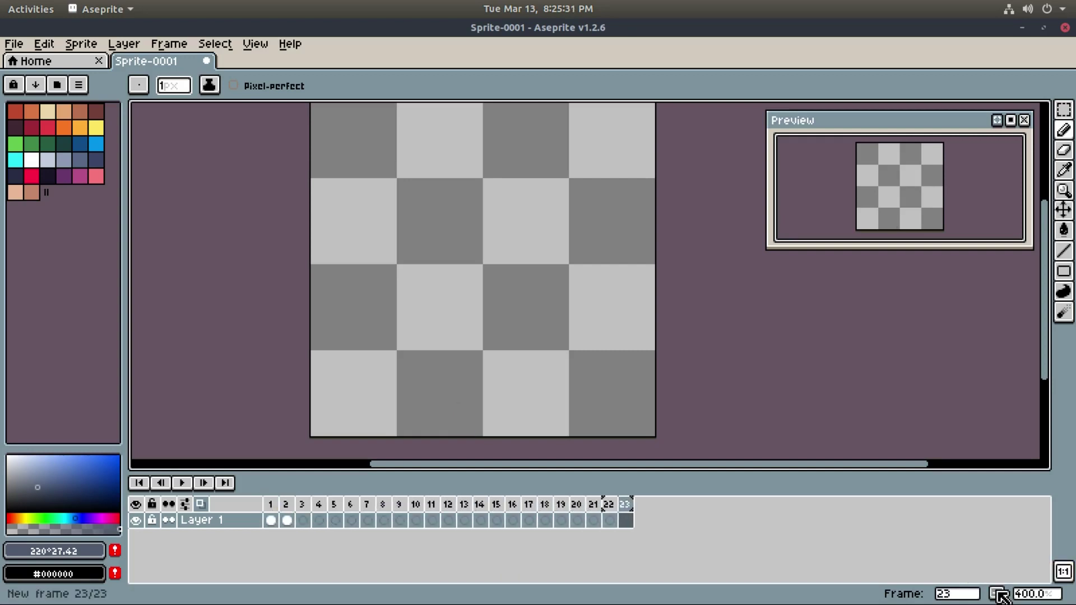
click(995, 594)
click(995, 594)
click(995, 593)
click(995, 593)
click(996, 594)
click(996, 593)
click(995, 593)
Draw a longer curved stroke on frame 3 that extends upward from the onion-skinned stroke of frame 2.
drag(605, 322, 605, 338)
click(302, 506)
drag(461, 328, 457, 308)
click(271, 503)
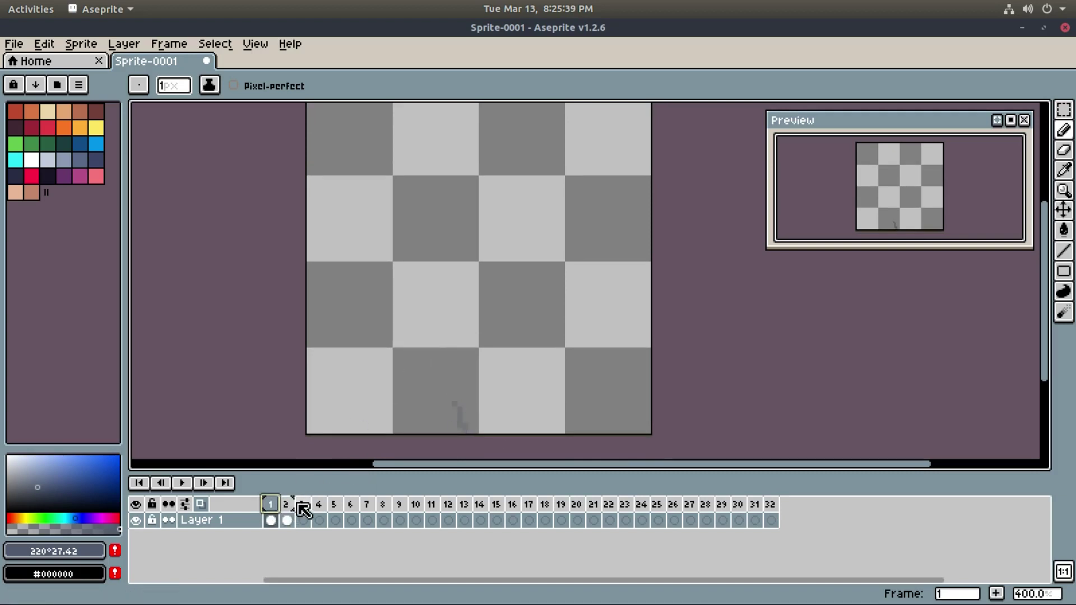
click(286, 504)
click(303, 504)
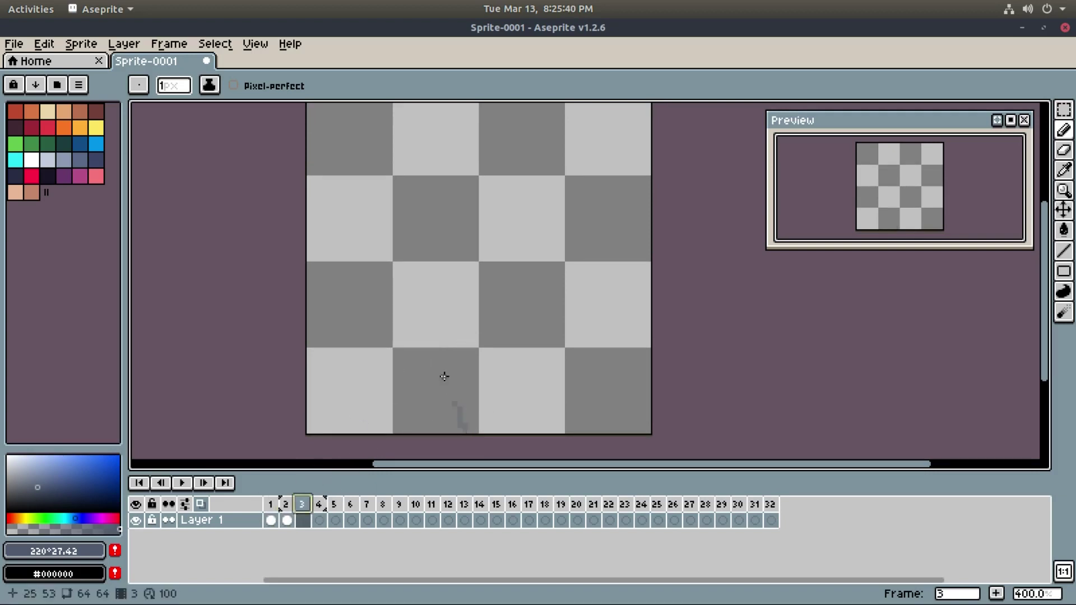
drag(460, 418, 444, 359)
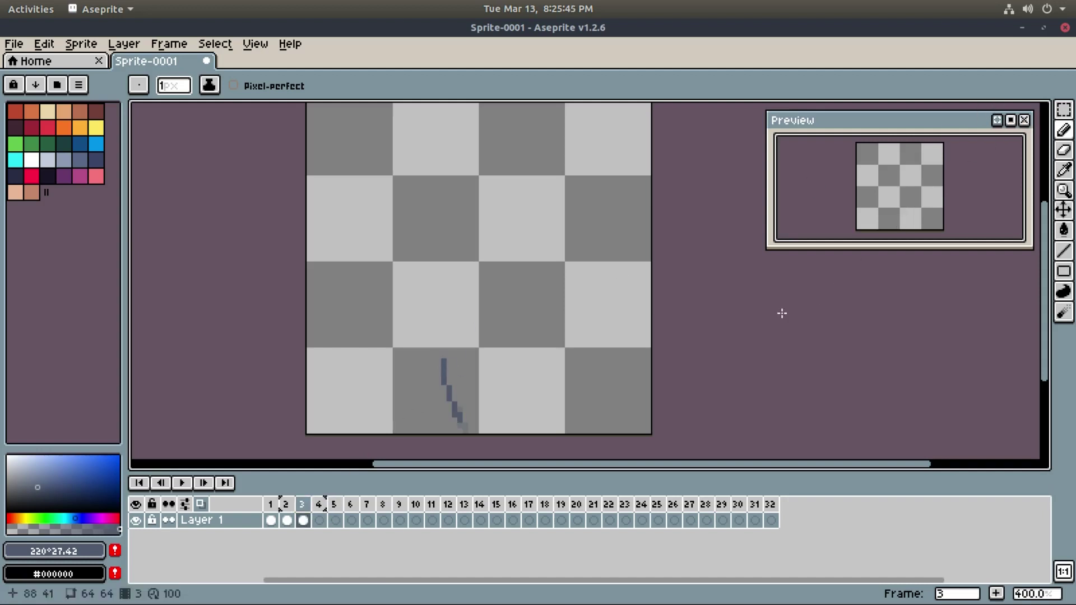
drag(911, 197, 908, 195)
Continue the rising trail on frames 4 to 6 with one freehand pencil stroke per frame, each farther up the canvas.
click(319, 504)
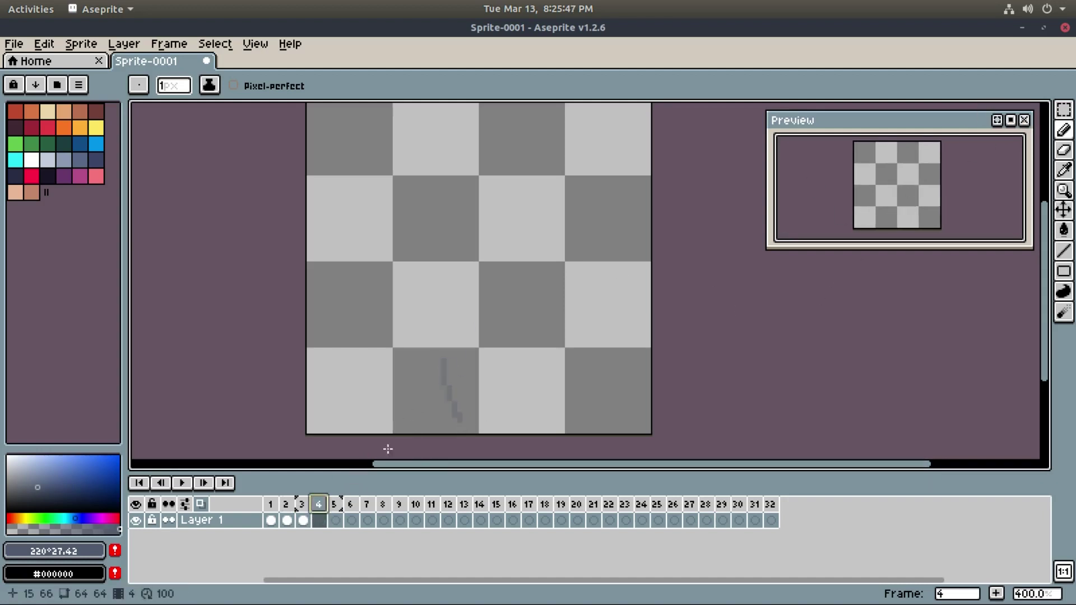
drag(450, 391, 463, 279)
click(334, 518)
scroll(437, 392, up, 1)
click(351, 504)
mouse_move(452, 358)
mouse_down()
mouse_move(458, 297)
mouse_move(430, 260)
mouse_move(414, 306)
mouse_move(456, 336)
mouse_up()
Draw the trail's strokes on frames 7 to 9, curving it over into an arch that bends down to the left.
click(367, 503)
click(383, 503)
click(399, 503)
click(415, 504)
key(ctrl+z)
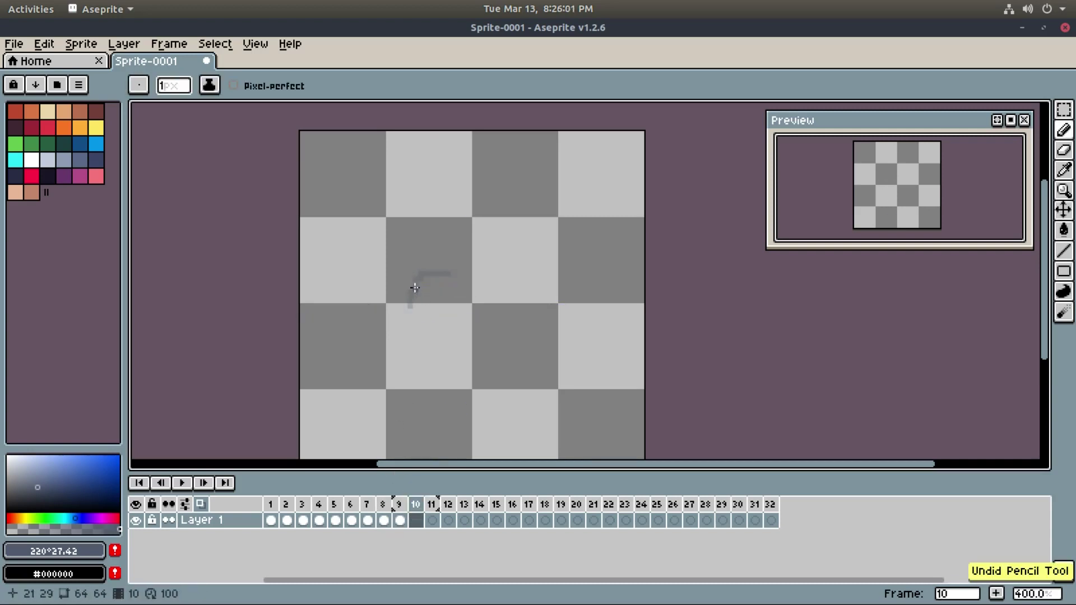
drag(414, 287, 497, 326)
key(ctrl+z)
mouse_move(415, 293)
mouse_down()
mouse_move(409, 307)
mouse_move(429, 310)
mouse_up()
click(431, 518)
click(448, 504)
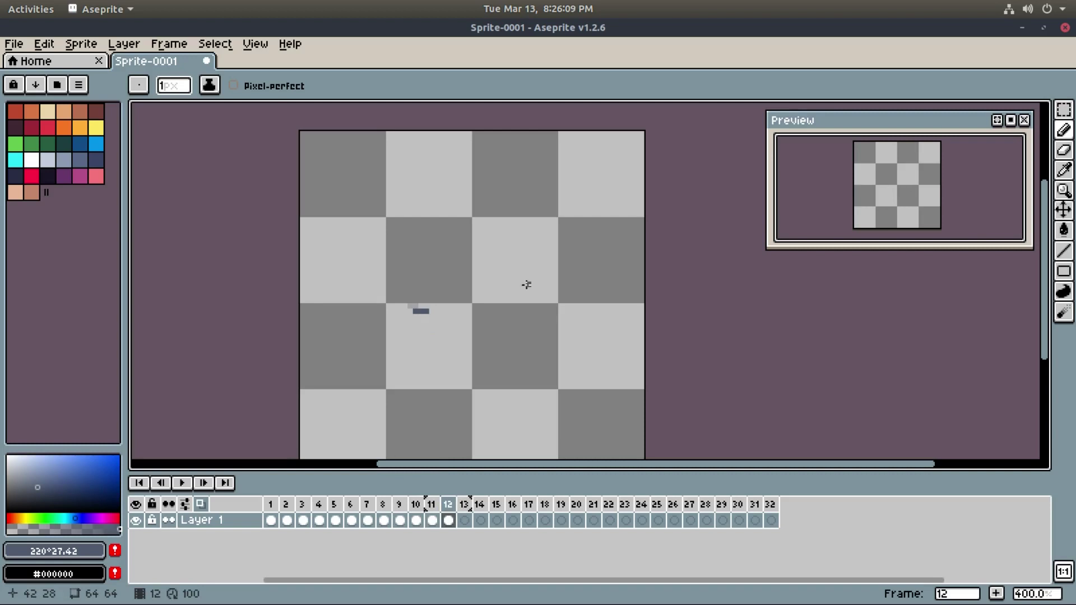
key(ctrl+z)
key(ctrl+z)
key(ctrl+z)
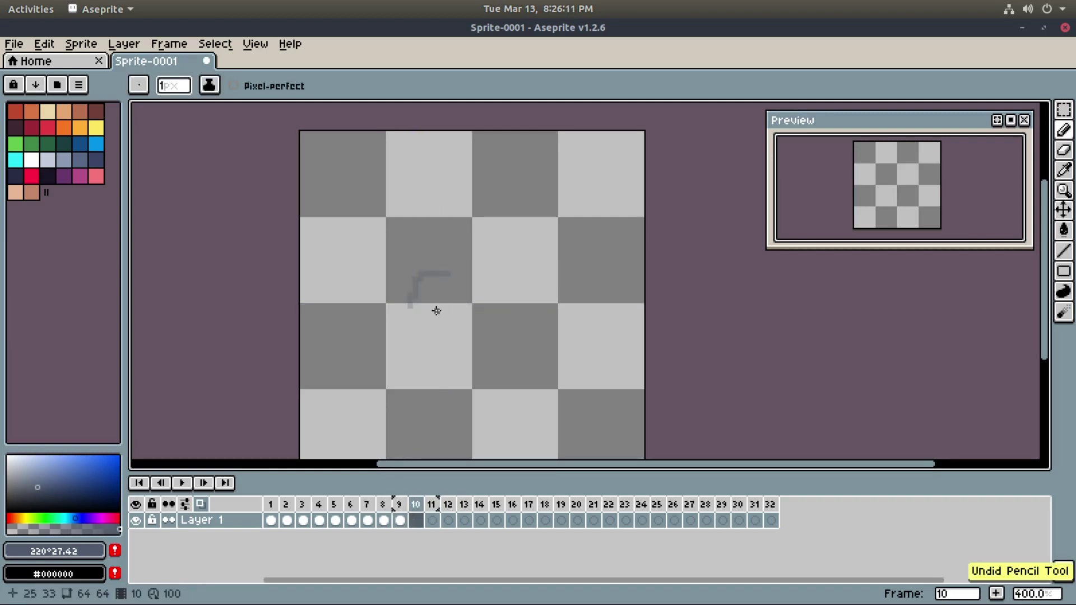
Draw the trail on frames 10 to 12, looping it from the arch's left end around and back up on the right.
click(400, 520)
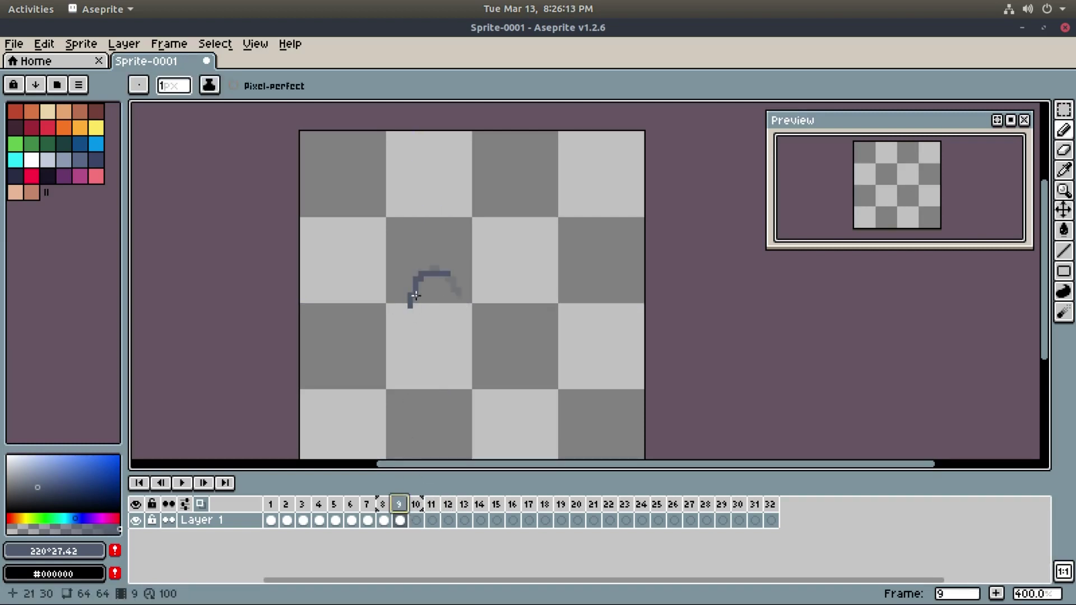
click(415, 504)
mouse_move(415, 293)
mouse_down()
mouse_move(429, 333)
mouse_move(421, 326)
mouse_move(463, 305)
mouse_up()
click(430, 505)
click(455, 503)
click(463, 504)
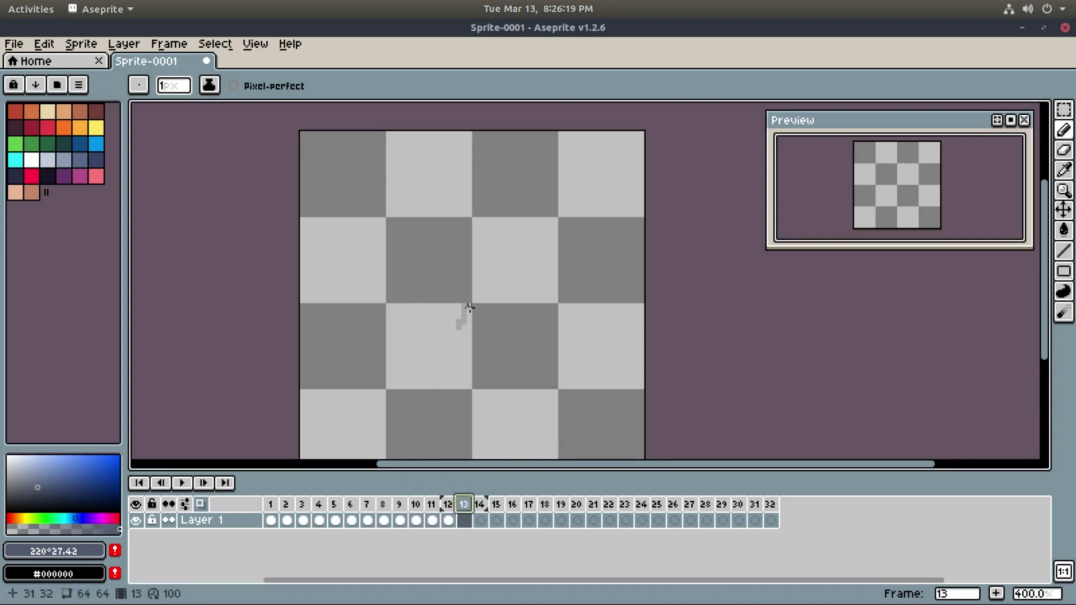
Finish the curl on frames 13 to 15 with shrinking strokes toward its inside, ending in a single pixel.
drag(464, 314, 447, 279)
click(480, 504)
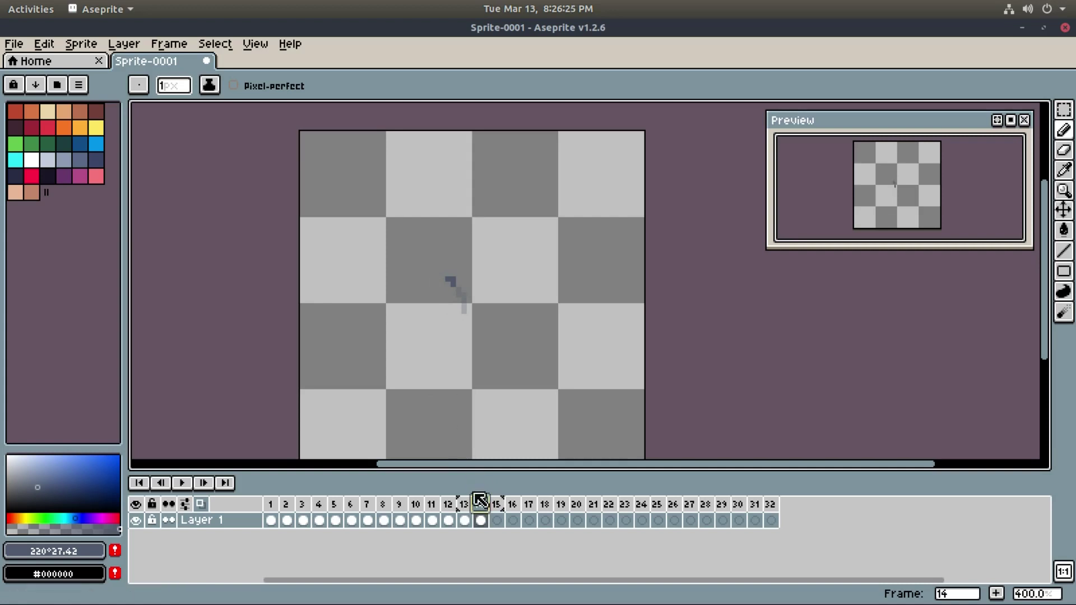
click(495, 503)
click(437, 273)
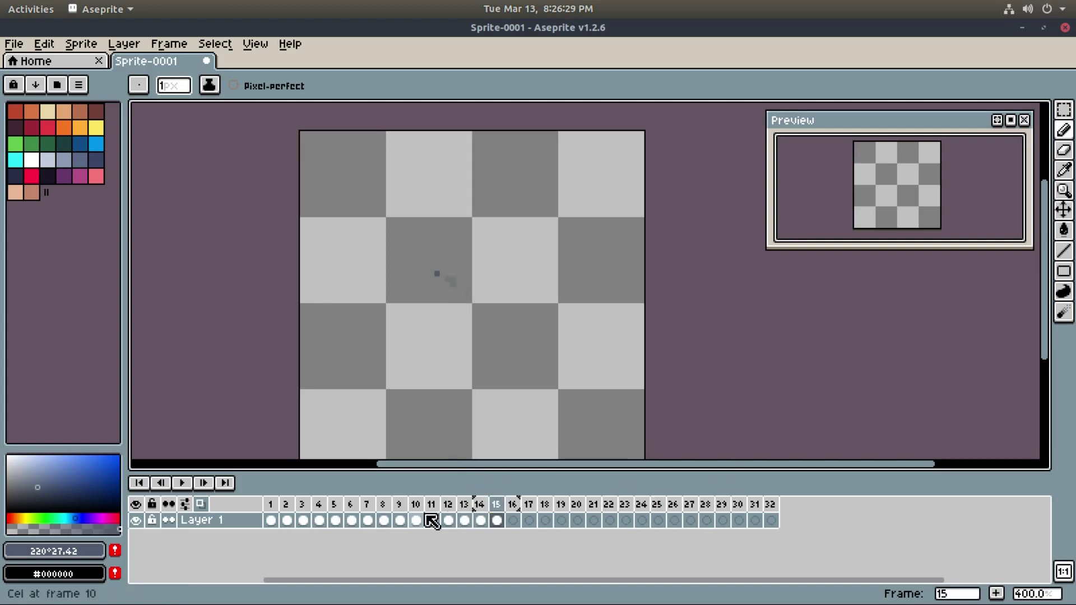
Delete the unused empty frames 16 to 32 from the timeline.
drag(503, 330, 499, 300)
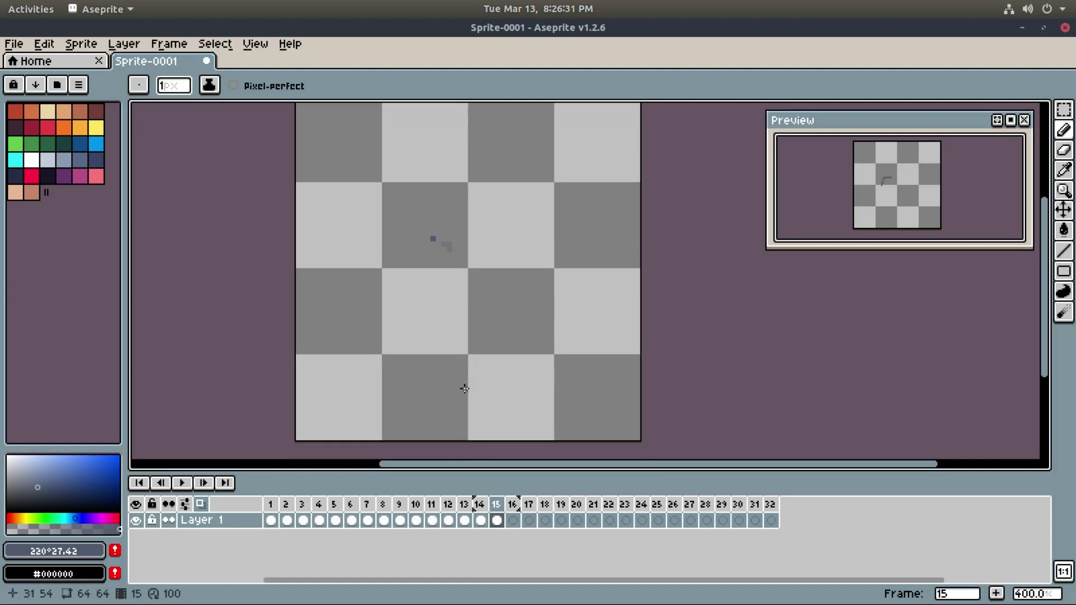
drag(771, 504, 518, 507)
key(Delete)
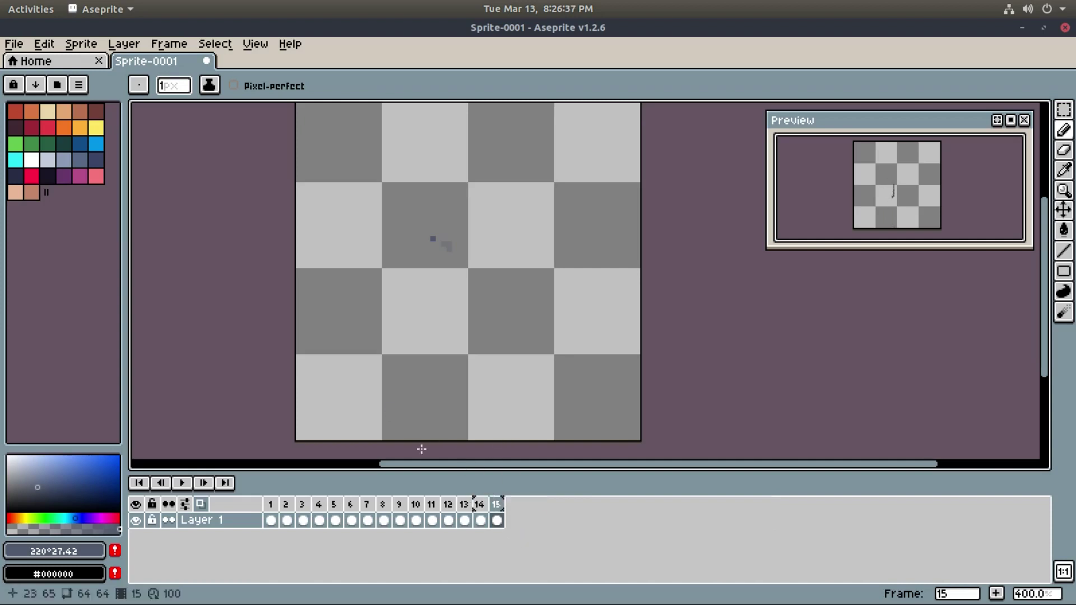
Thicken the trail's strokes on frames 2 to 4 by drawing extra pixels along their sides.
click(286, 515)
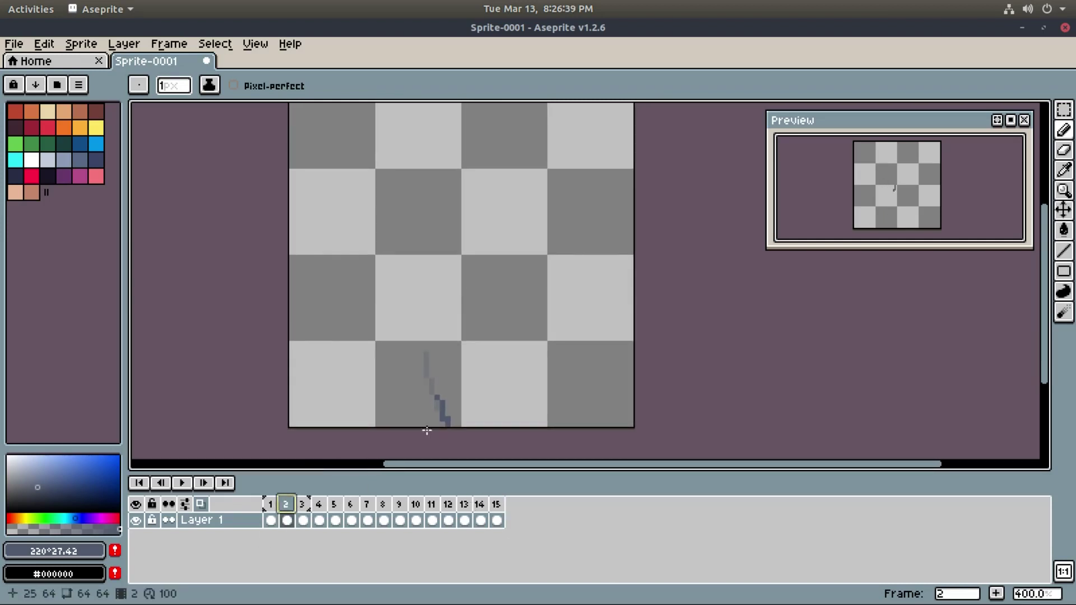
mouse_move(492, 413)
mouse_down()
mouse_move(482, 392)
mouse_move(509, 358)
mouse_move(470, 355)
mouse_move(457, 335)
mouse_up()
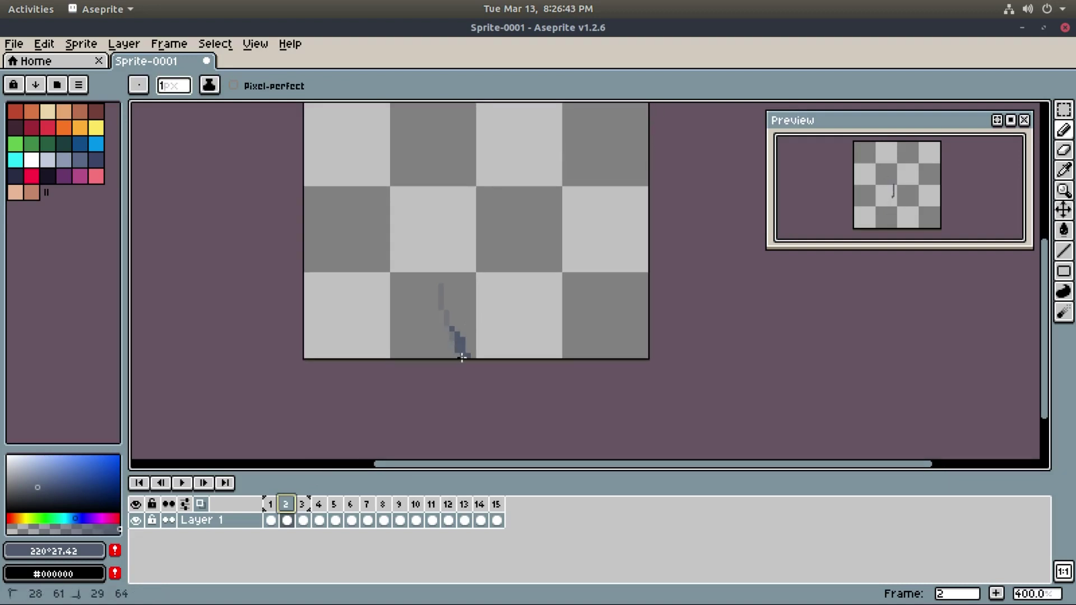
key(Right)
drag(456, 340, 450, 332)
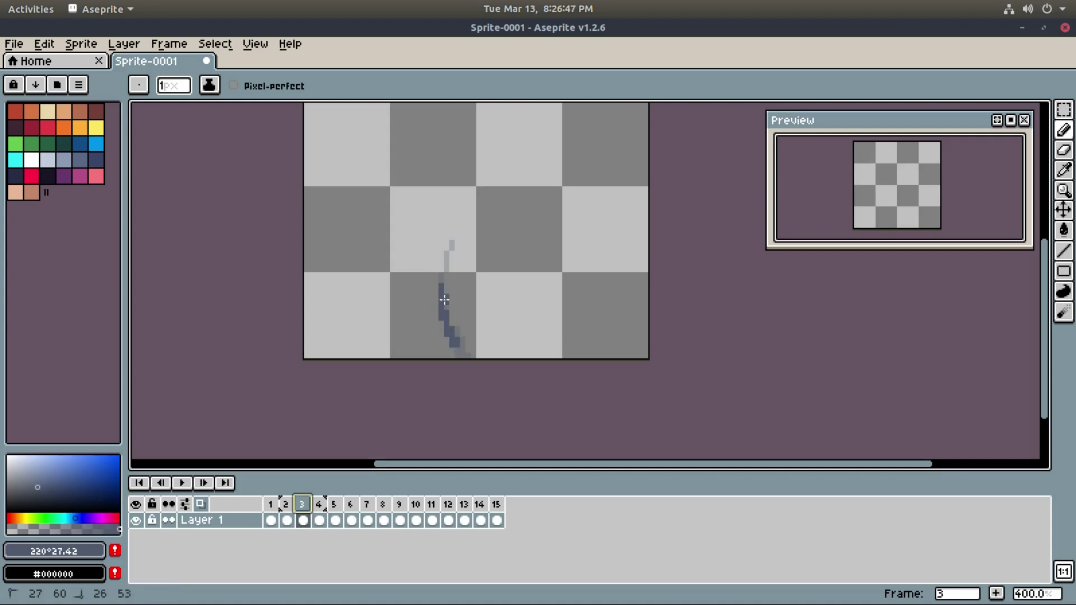
key(Right)
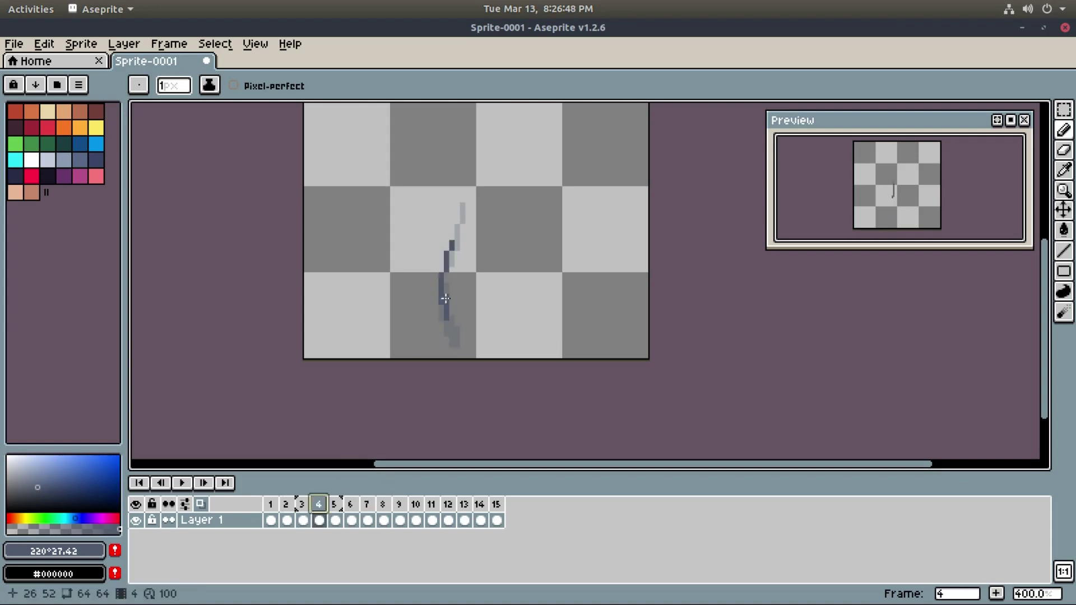
mouse_move(445, 307)
mouse_down()
mouse_move(449, 238)
mouse_move(441, 328)
mouse_up()
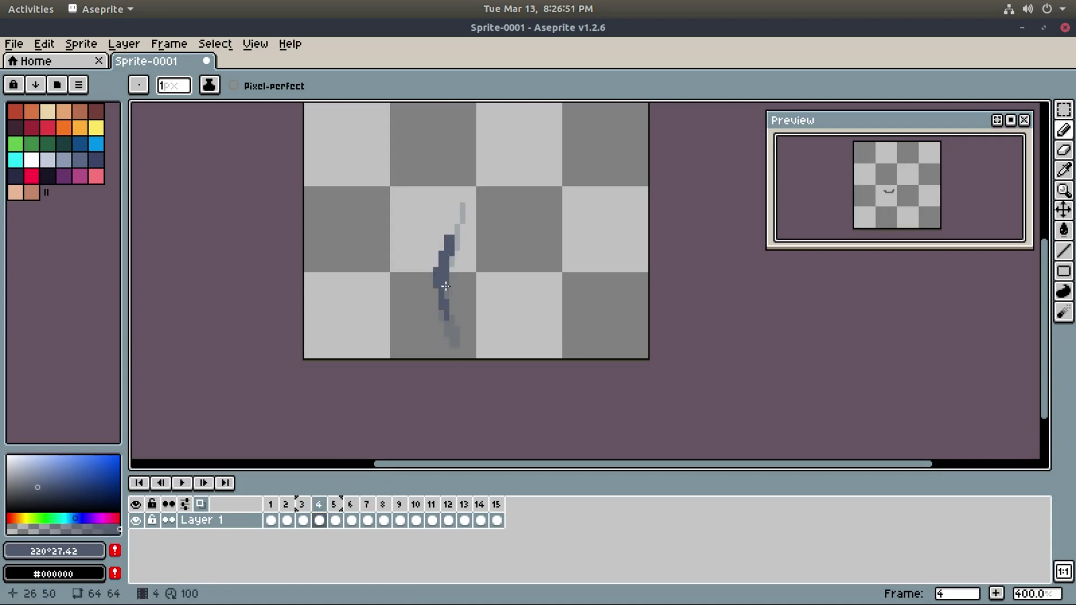
Thicken the stroke on frame 5 with a thin tail, and add a detached pixel below the strokes on frames 5 and 4.
click(334, 503)
mouse_move(449, 264)
mouse_down()
mouse_move(460, 208)
mouse_move(448, 270)
mouse_up()
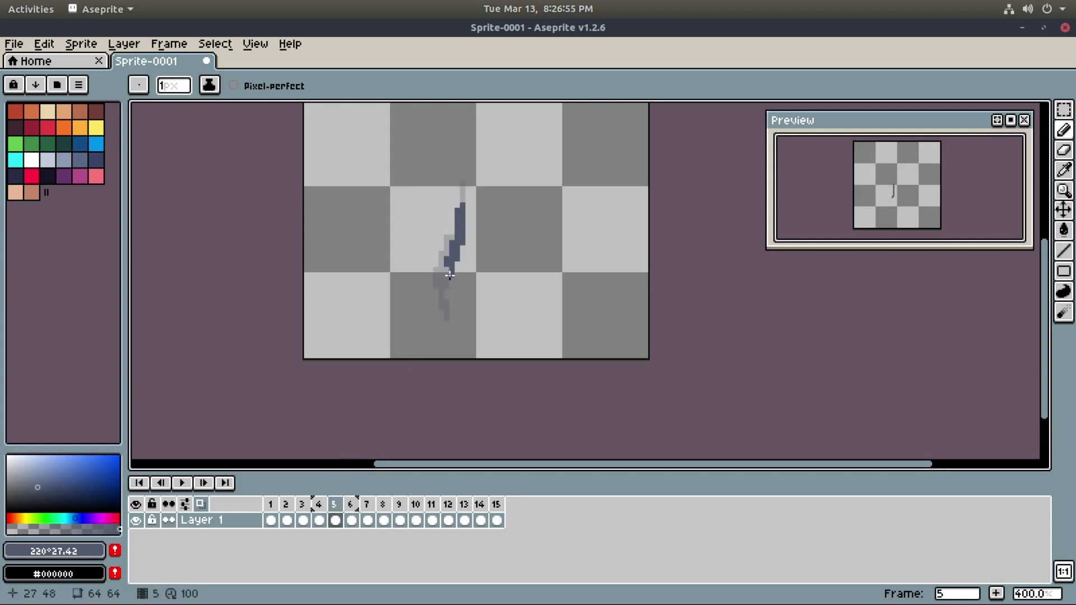
drag(436, 312, 446, 312)
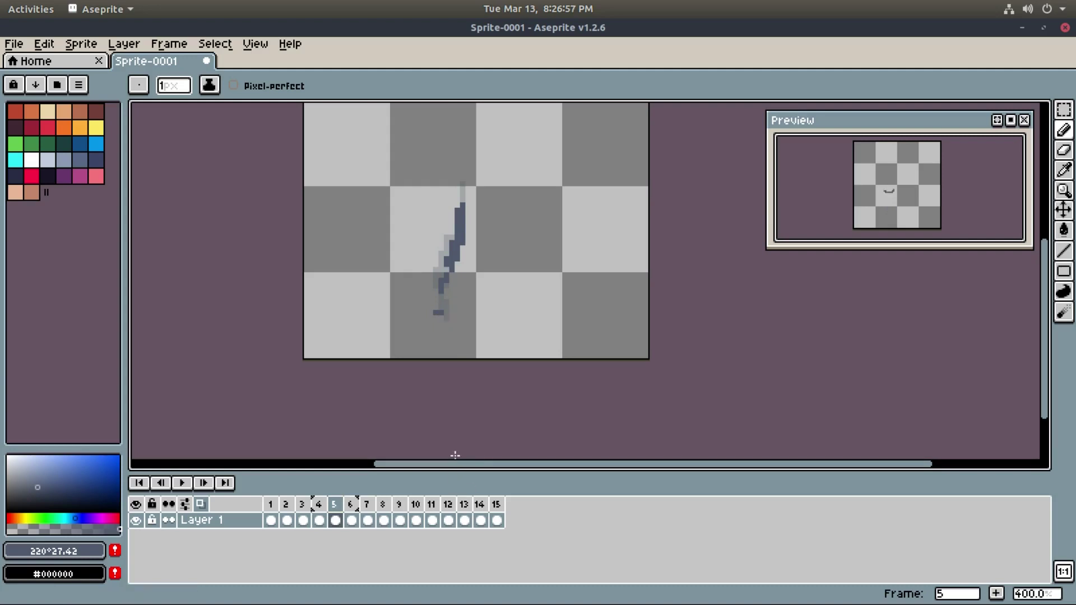
key(ctrl+z)
click(443, 307)
click(318, 504)
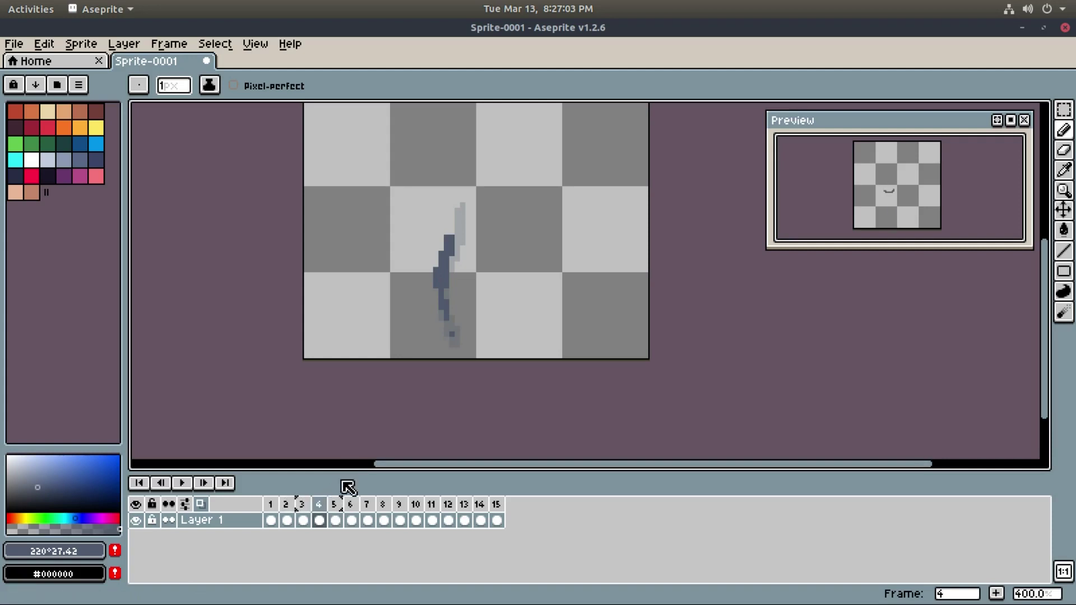
Thicken the strokes on frames 6 and 7, adding thin tails of small pixel fragments at their lower ends.
click(337, 503)
click(349, 504)
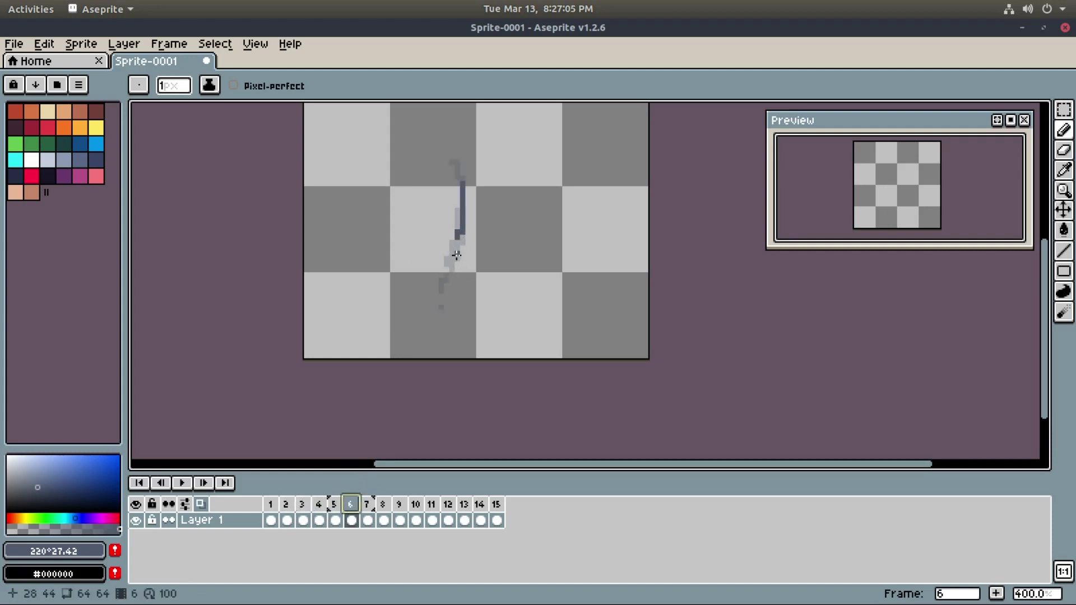
drag(461, 193, 448, 274)
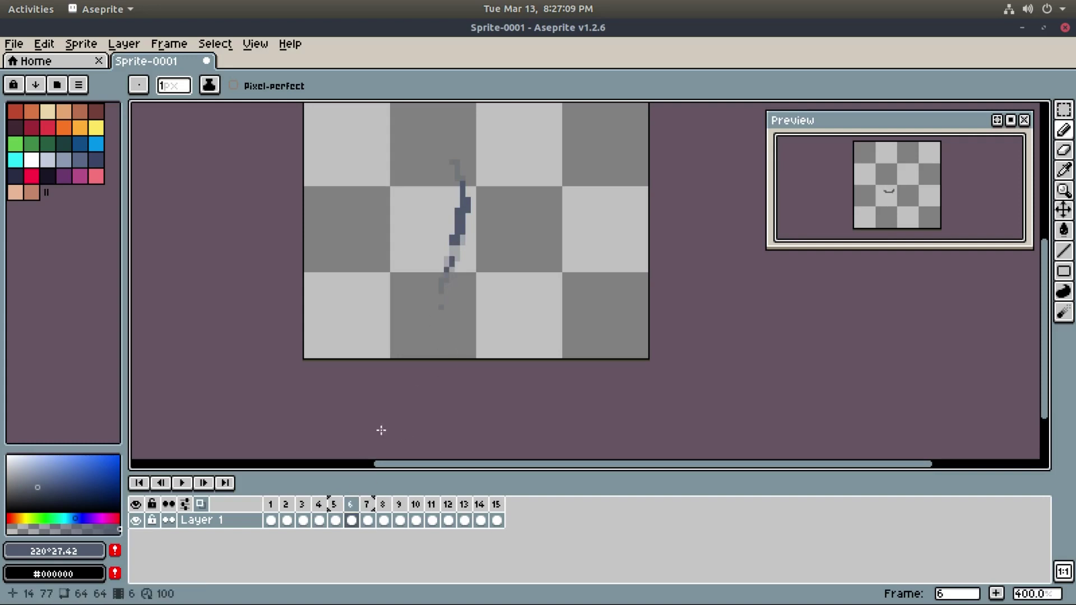
drag(458, 347, 459, 371)
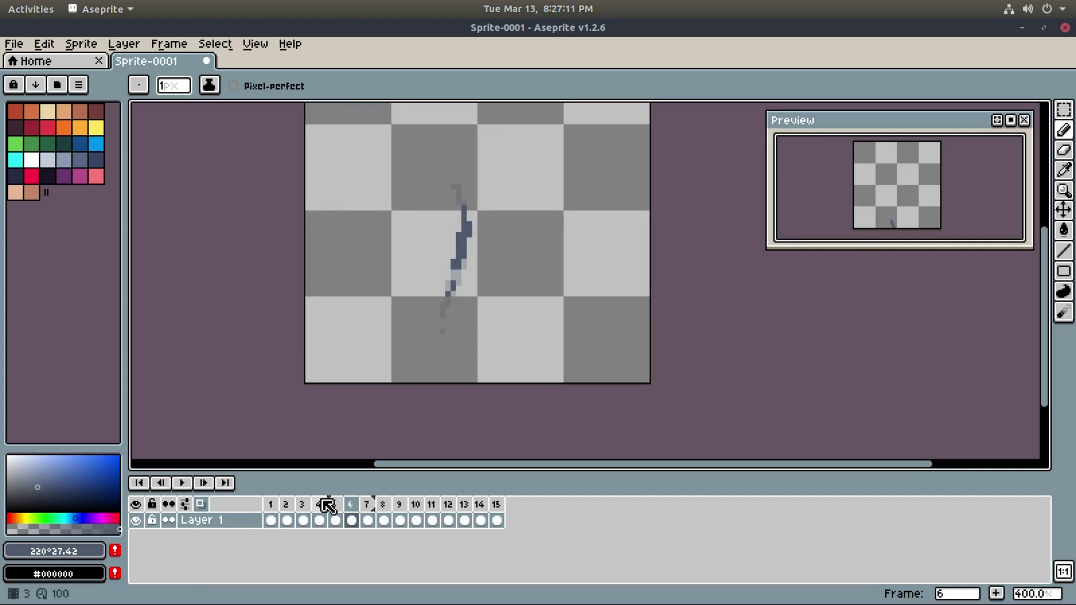
click(367, 504)
mouse_move(452, 193)
mouse_down()
mouse_move(463, 226)
mouse_move(460, 192)
mouse_move(460, 267)
mouse_up()
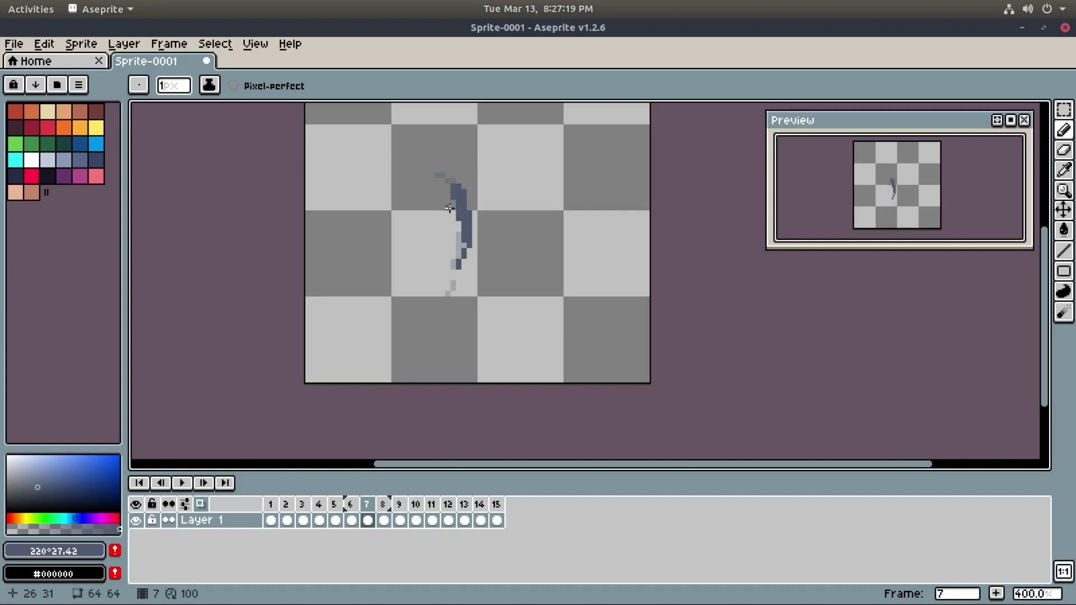
key(ctrl+z)
On frame 8, thicken the arch's right side, extend it downward, and add small detached pixel fragments inside the arch.
click(384, 504)
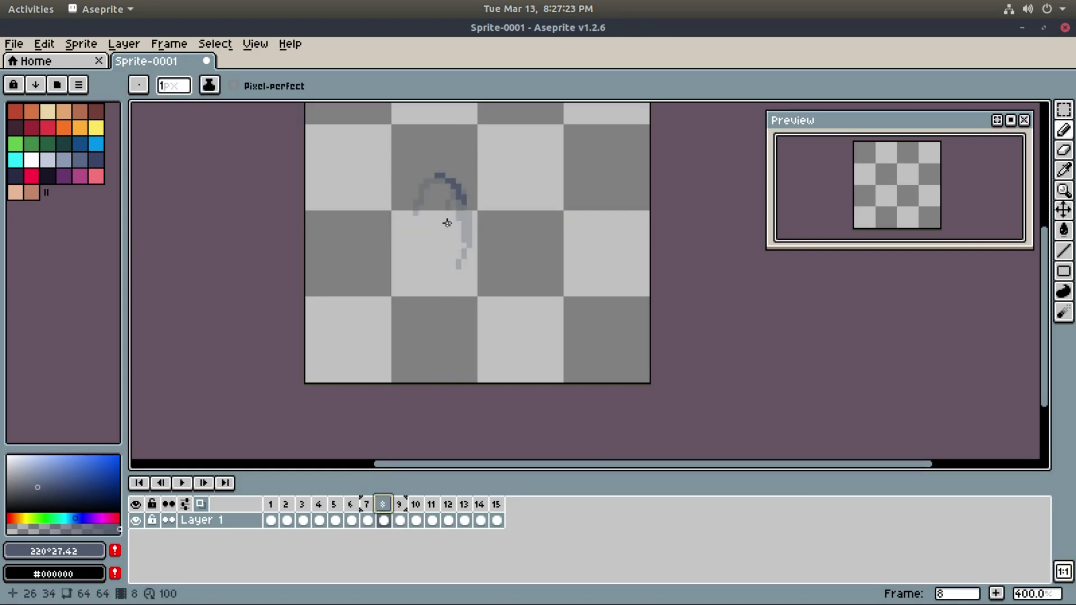
click(441, 219)
scroll(441, 198, up, 3)
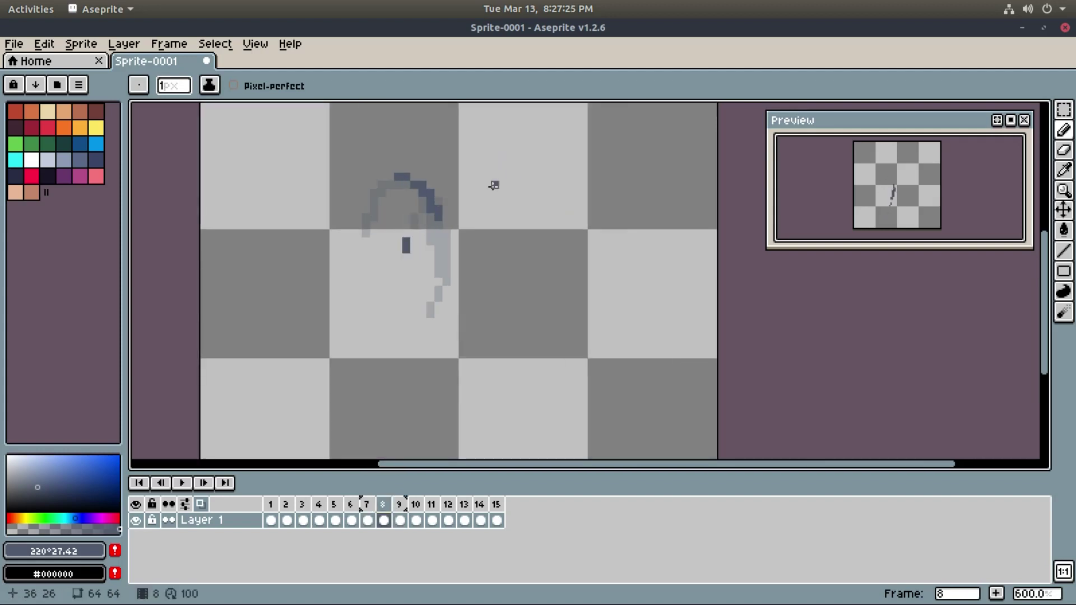
click(424, 209)
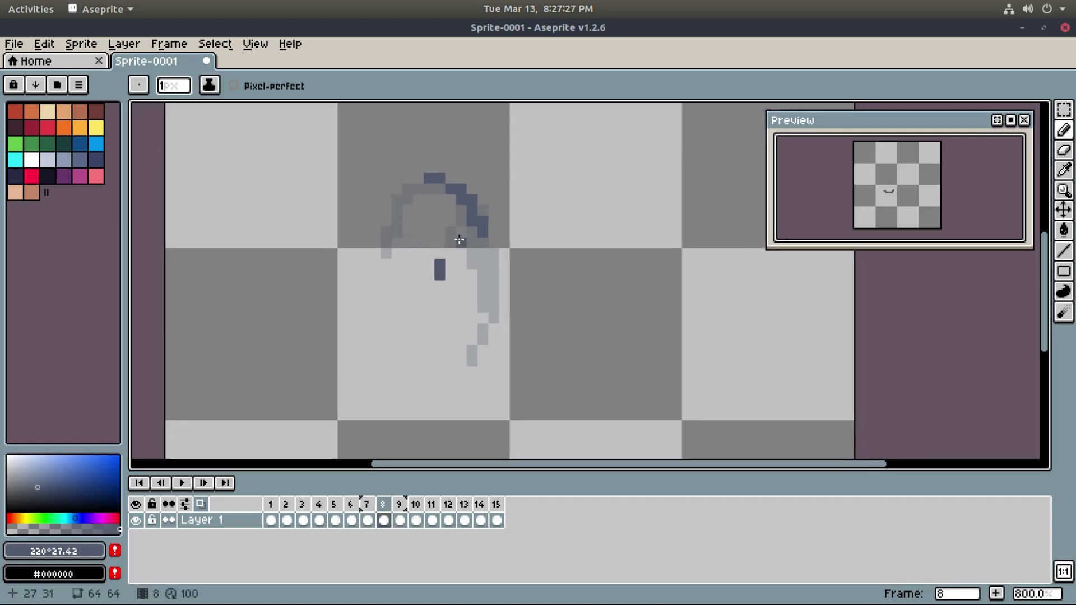
click(185, 504)
click(185, 504)
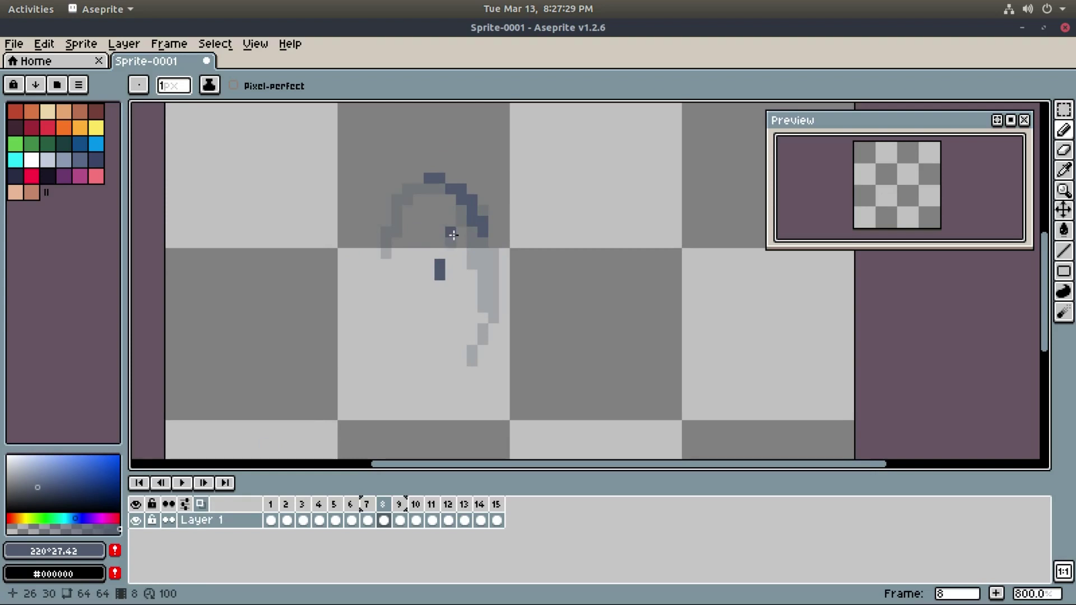
click(447, 263)
drag(447, 263, 472, 198)
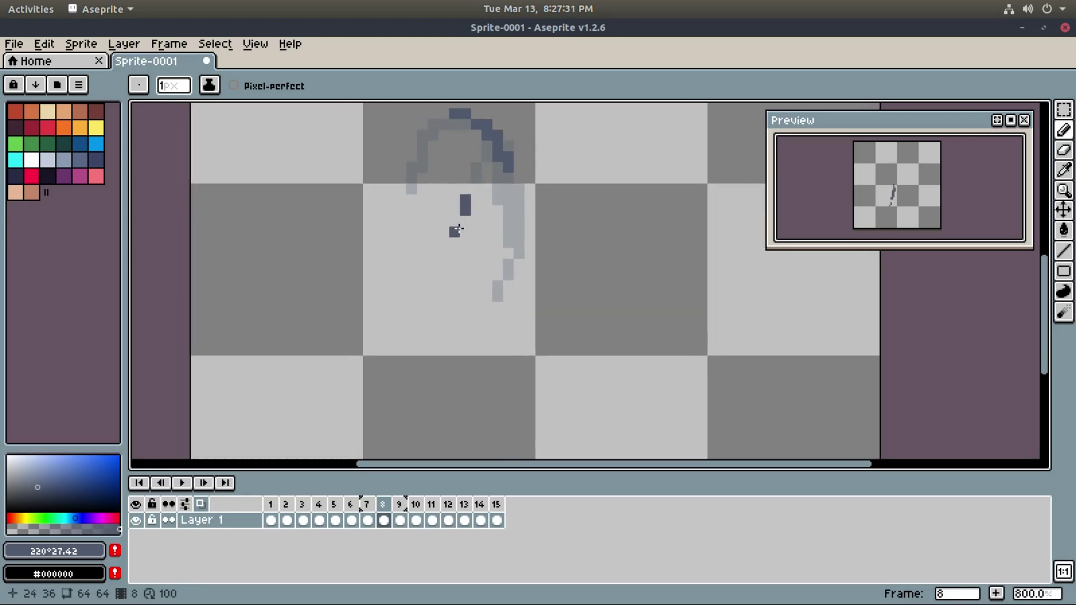
key(ctrl+z)
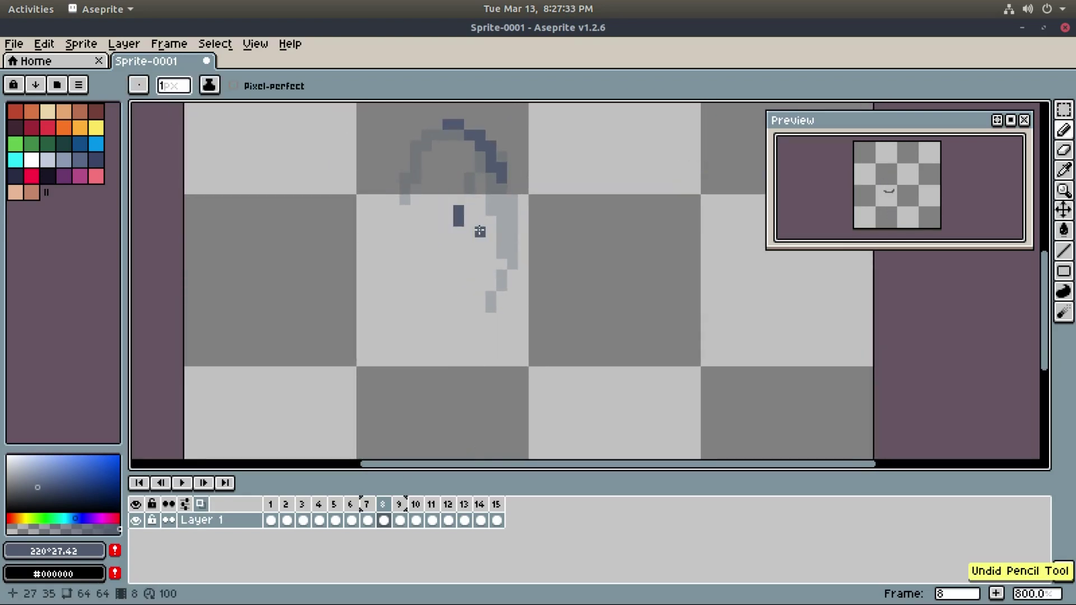
mouse_move(460, 196)
mouse_down()
mouse_move(455, 242)
mouse_move(460, 198)
mouse_up()
click(442, 278)
drag(516, 223, 522, 227)
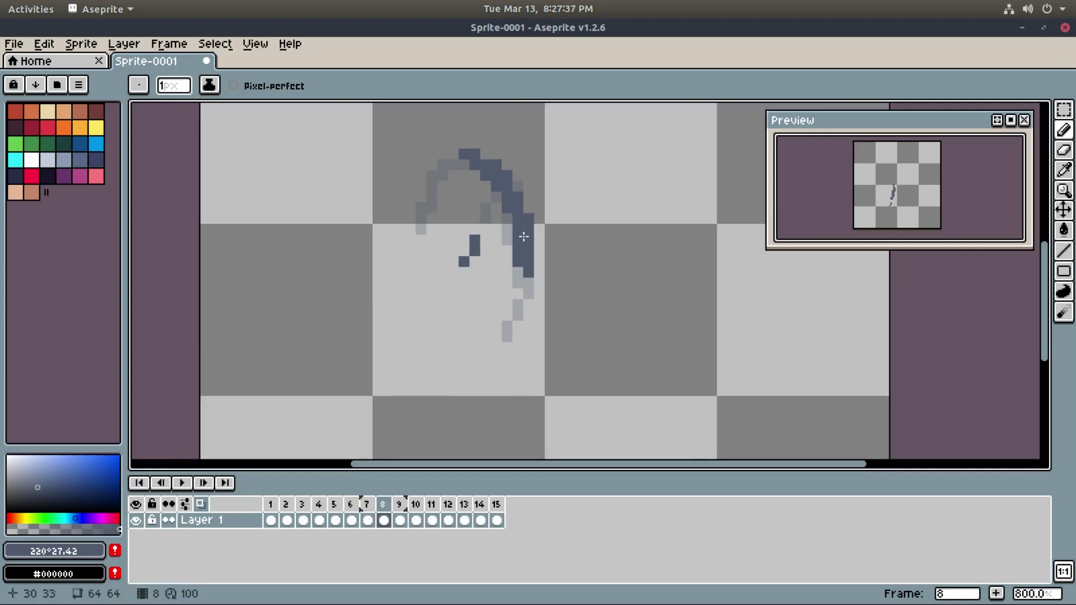
On frame 9, thicken the arch's left side, extend it downward, and add a single detached pixel inside the arch.
click(398, 519)
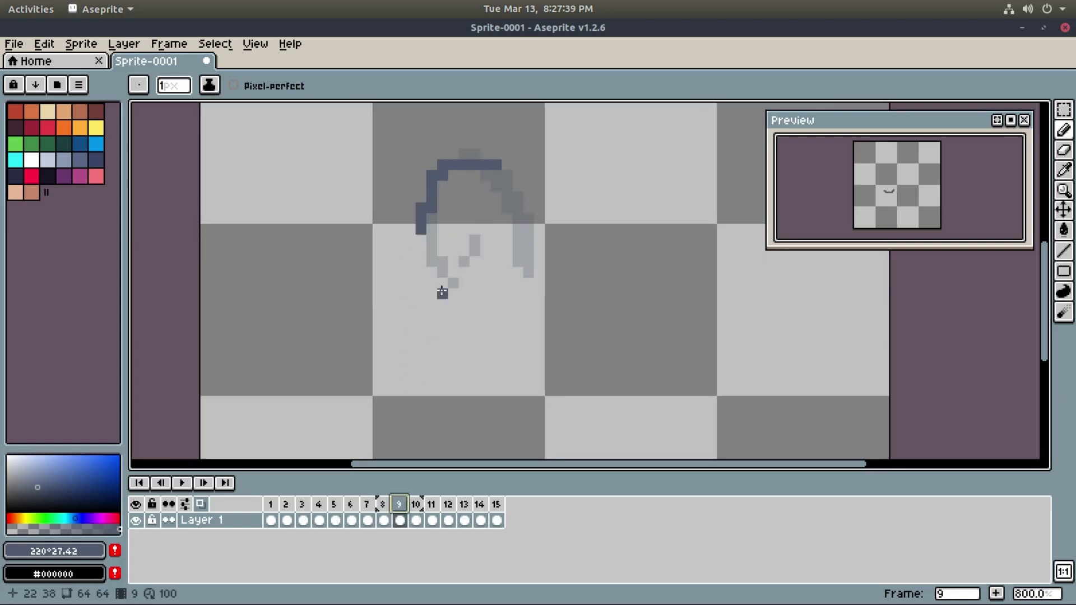
mouse_move(438, 183)
mouse_down()
mouse_move(455, 168)
mouse_move(441, 180)
mouse_move(429, 261)
mouse_move(456, 177)
mouse_move(451, 186)
mouse_move(484, 198)
mouse_up()
drag(429, 261, 435, 269)
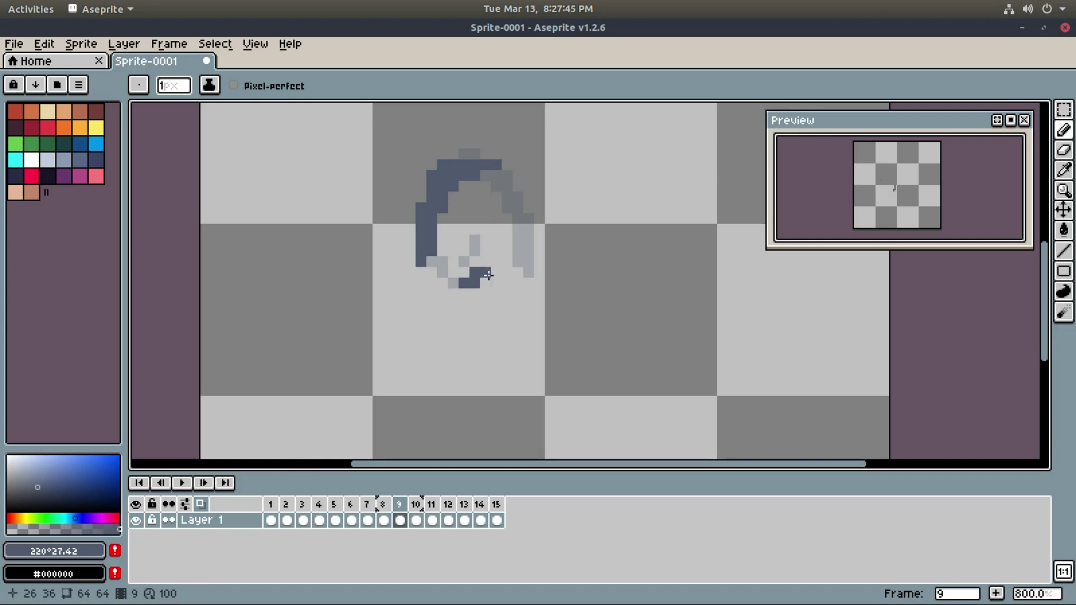
key(ctrl+z)
click(464, 272)
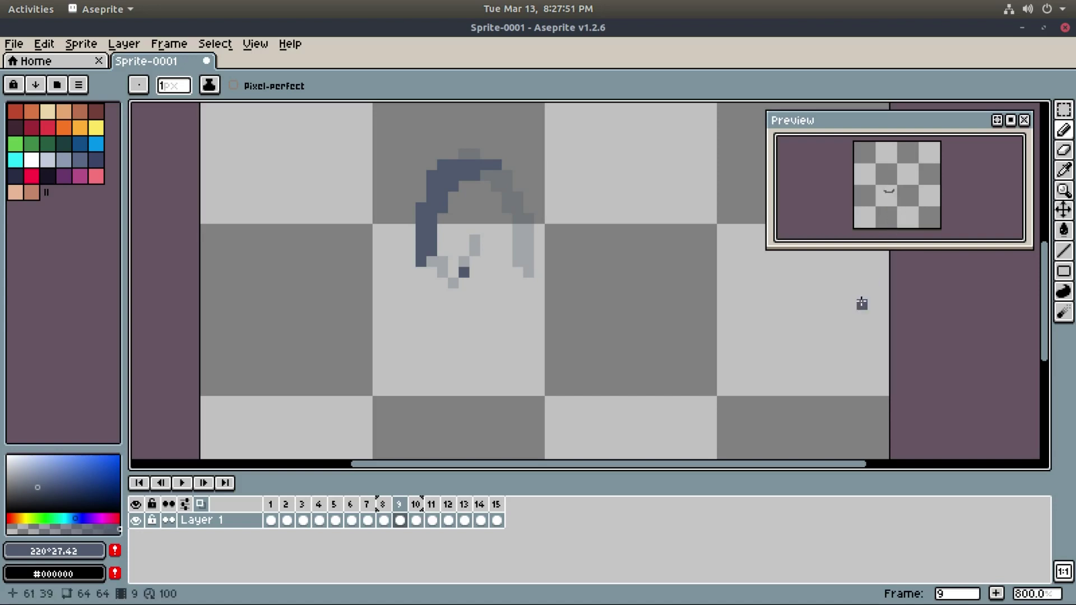
Enlarge the animation preview and magnify the sprite in it around the trail.
drag(764, 246, 683, 336)
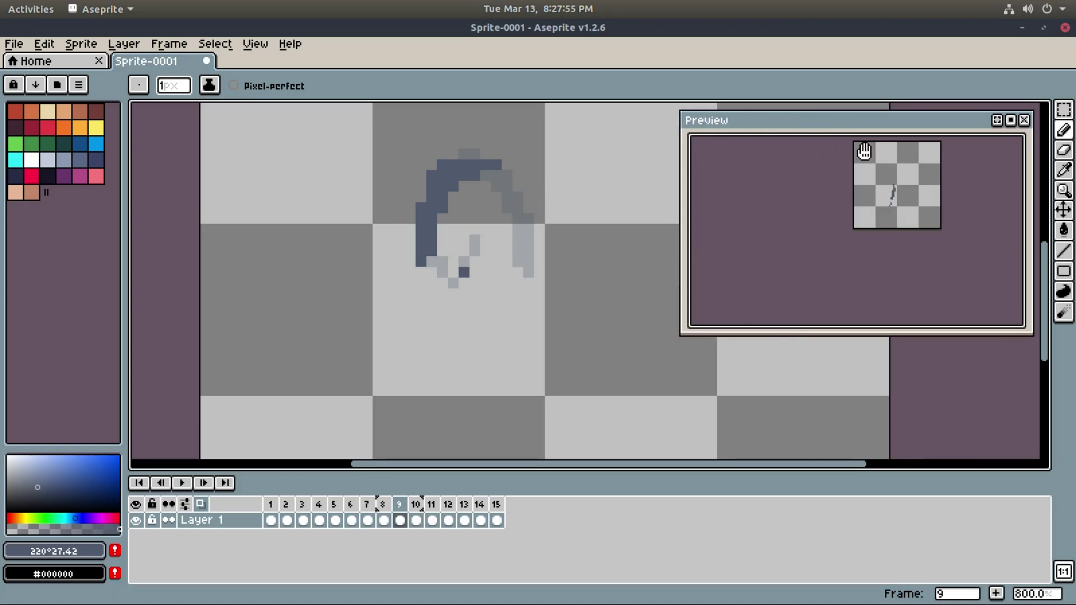
scroll(945, 174, up, 4)
scroll(951, 197, down, 2)
drag(946, 207, 980, 173)
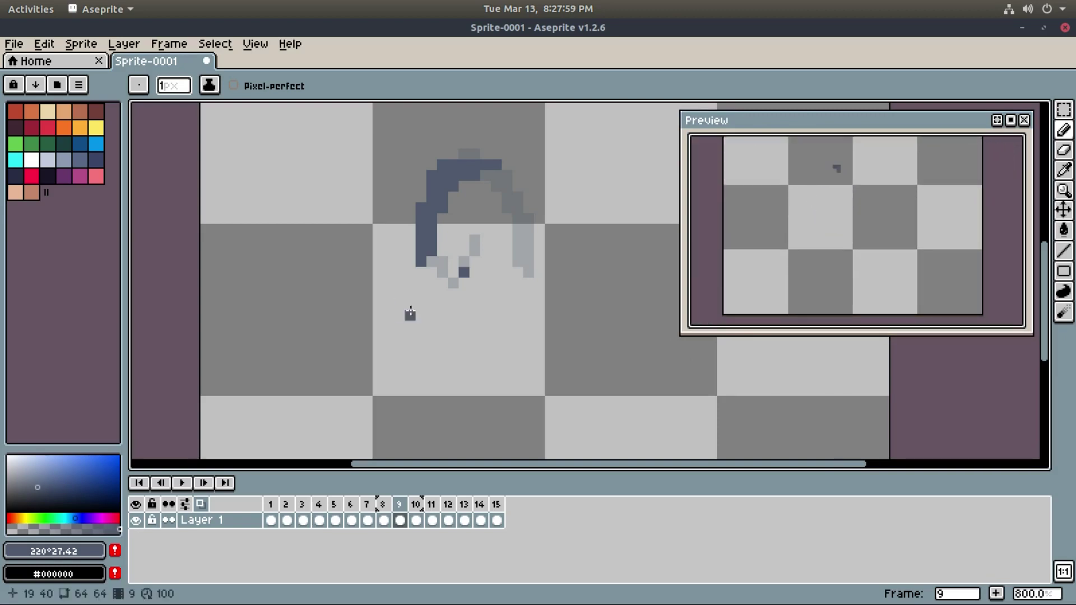
Thicken the loop's lower curve on frames 10 and 11, leaving a small detached fragment above its left end on each.
click(415, 504)
scroll(446, 234, down, 1)
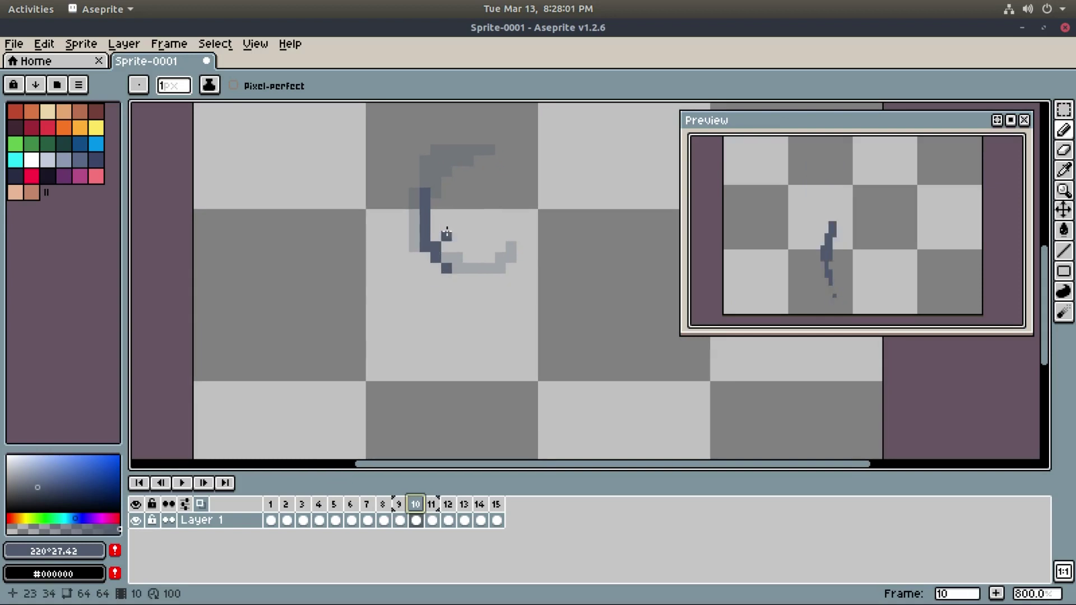
mouse_move(420, 199)
mouse_down()
mouse_move(462, 276)
mouse_move(426, 229)
mouse_move(479, 270)
mouse_up()
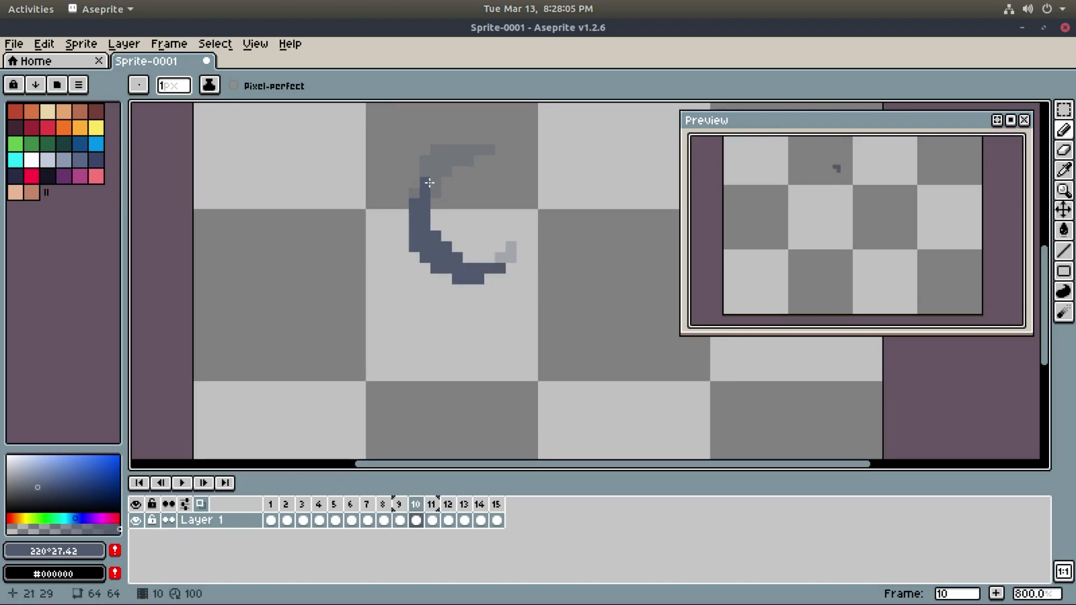
click(431, 520)
drag(425, 180, 426, 191)
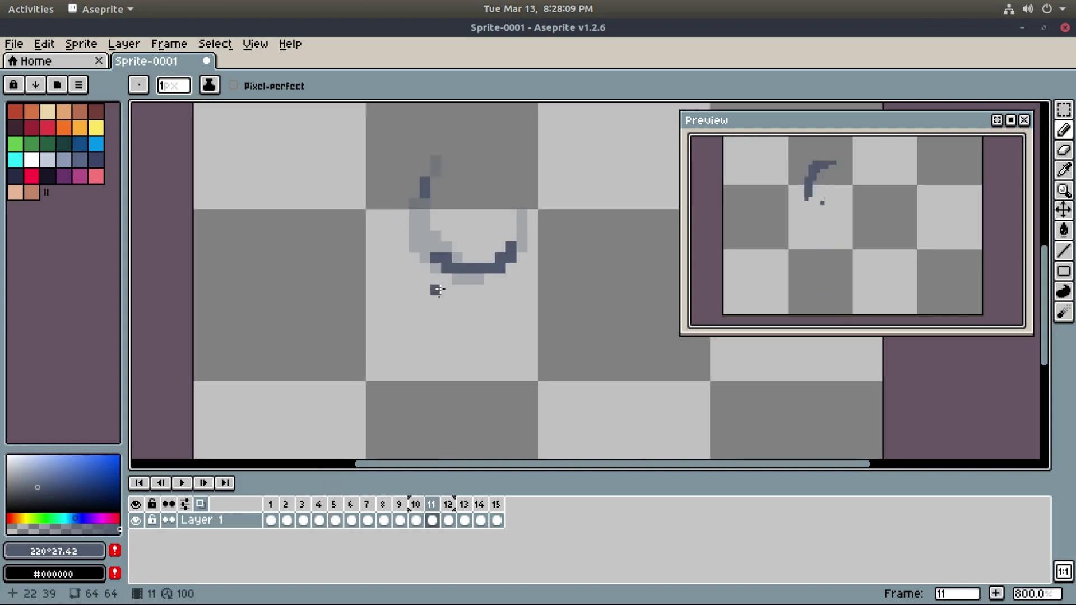
drag(425, 247, 438, 255)
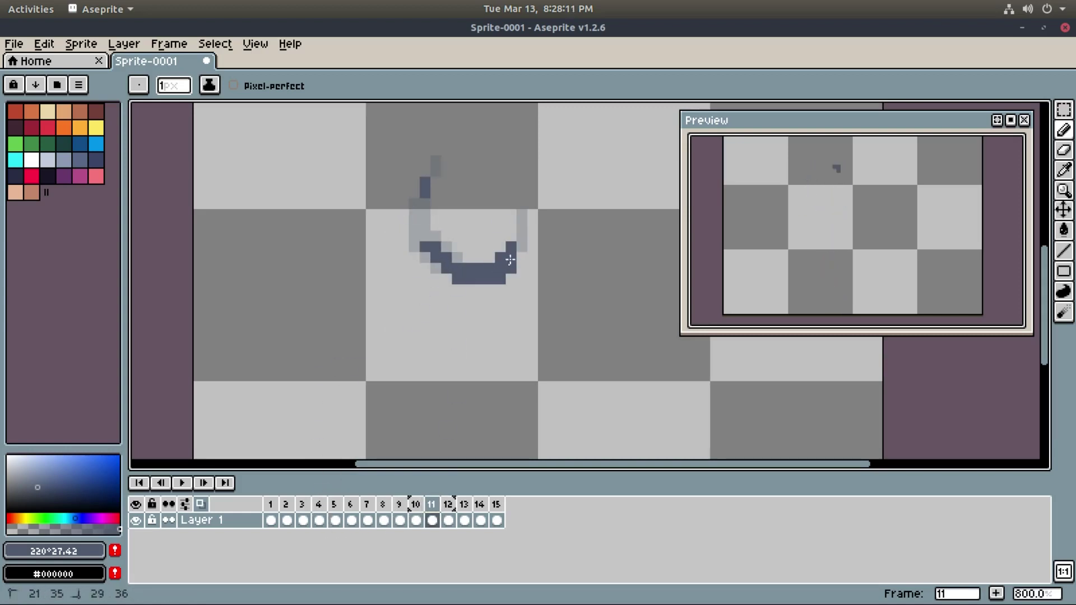
drag(521, 247, 481, 257)
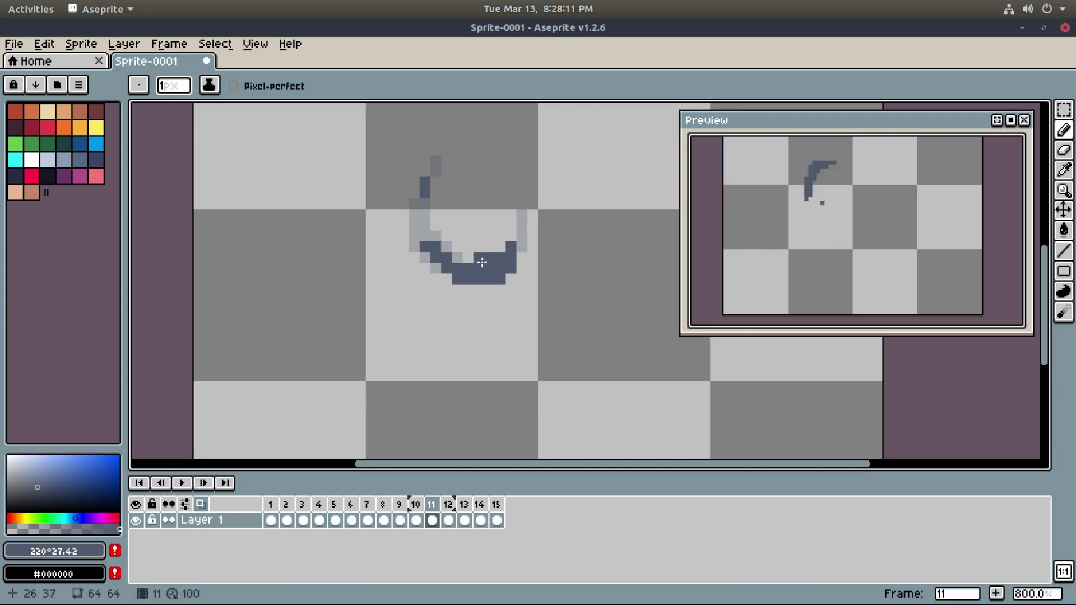
Thicken the loop's rising right side on frame 12, extend its lower end, and add a detached pixel to its left.
click(447, 504)
drag(529, 219, 486, 262)
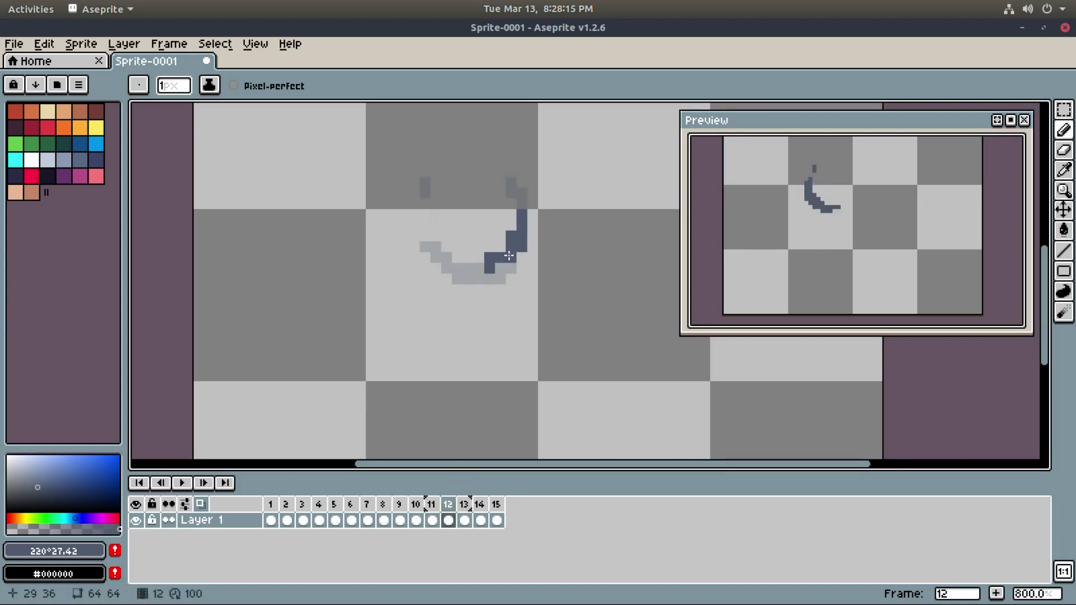
click(528, 215)
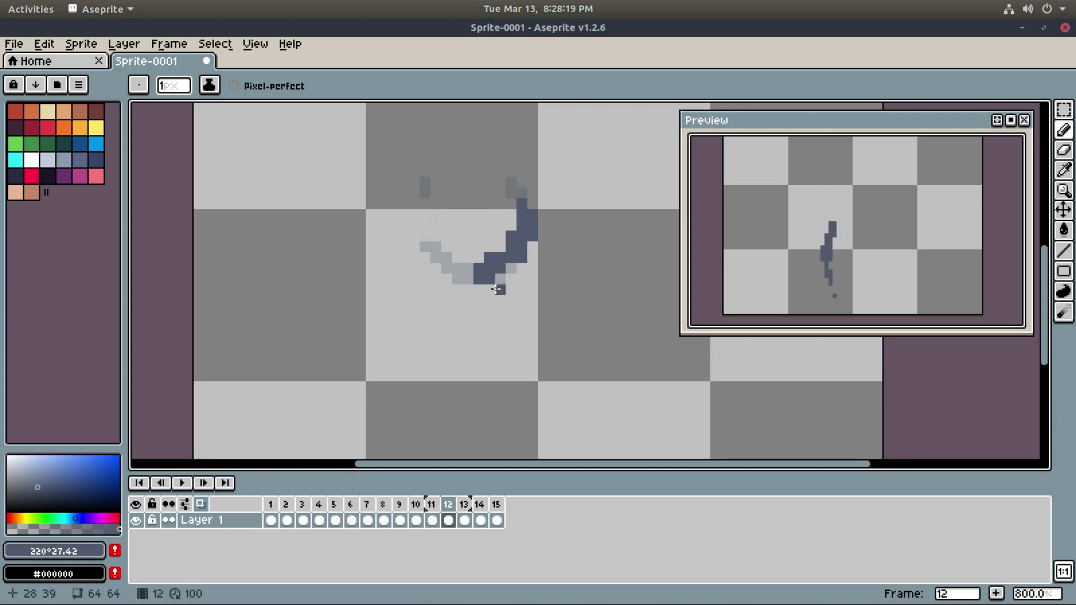
drag(491, 250, 489, 255)
click(466, 274)
drag(422, 385, 418, 431)
click(408, 276)
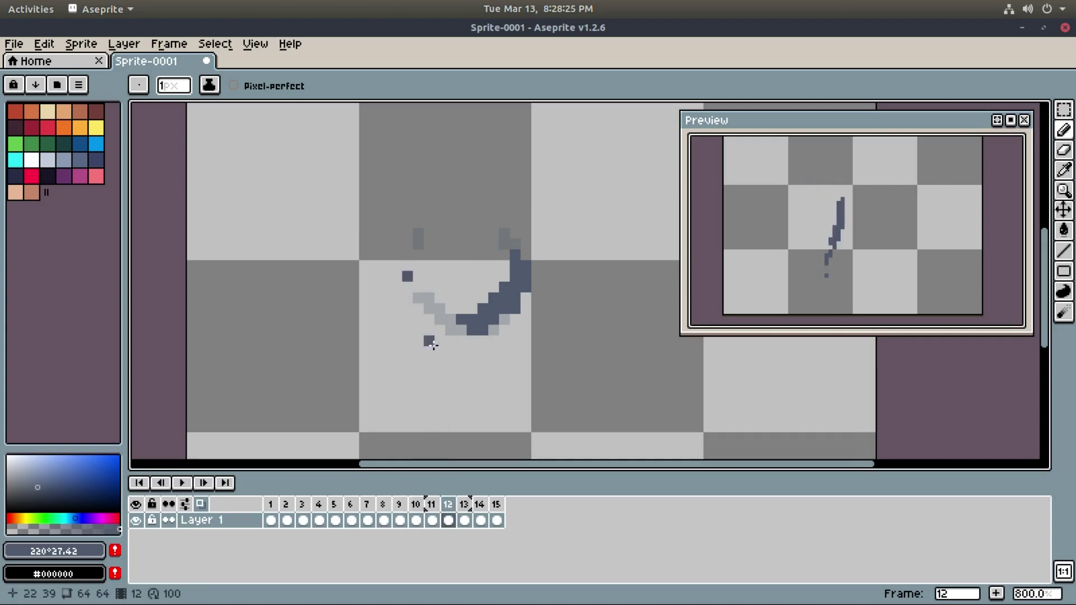
key(Right)
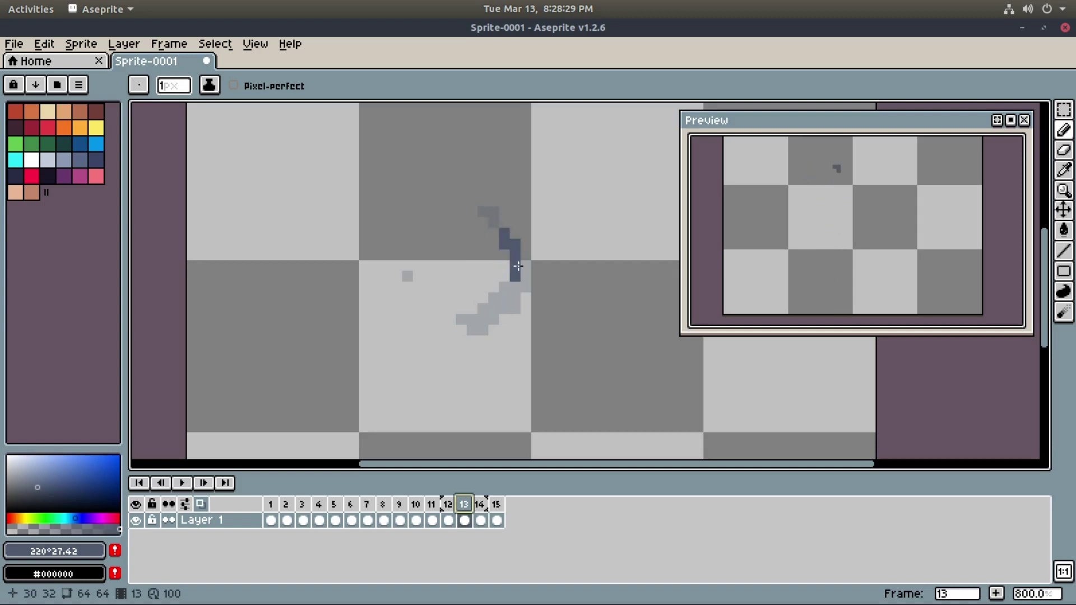
click(479, 503)
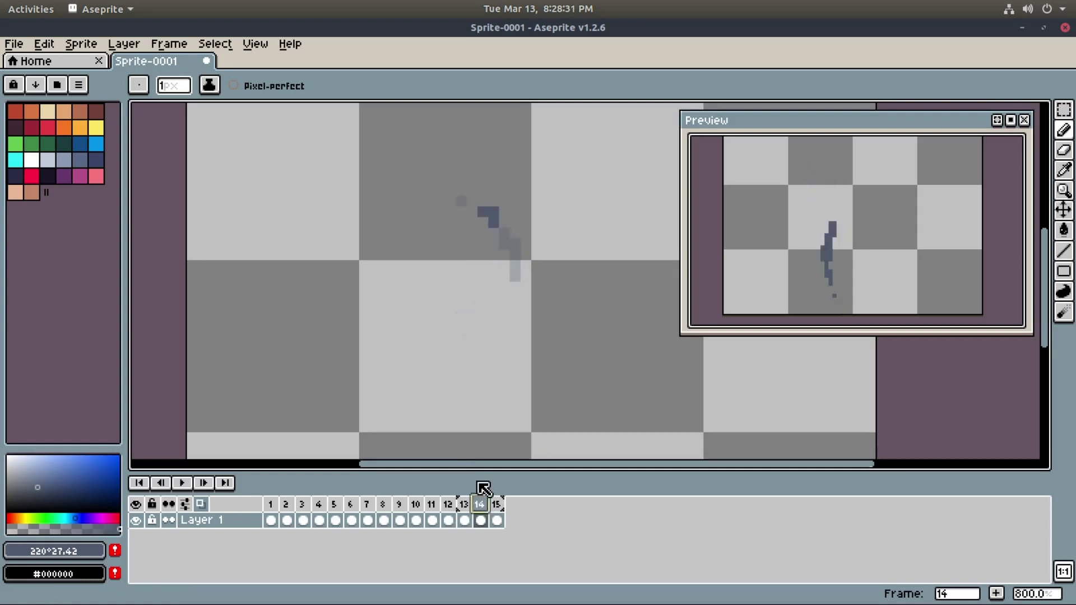
click(496, 503)
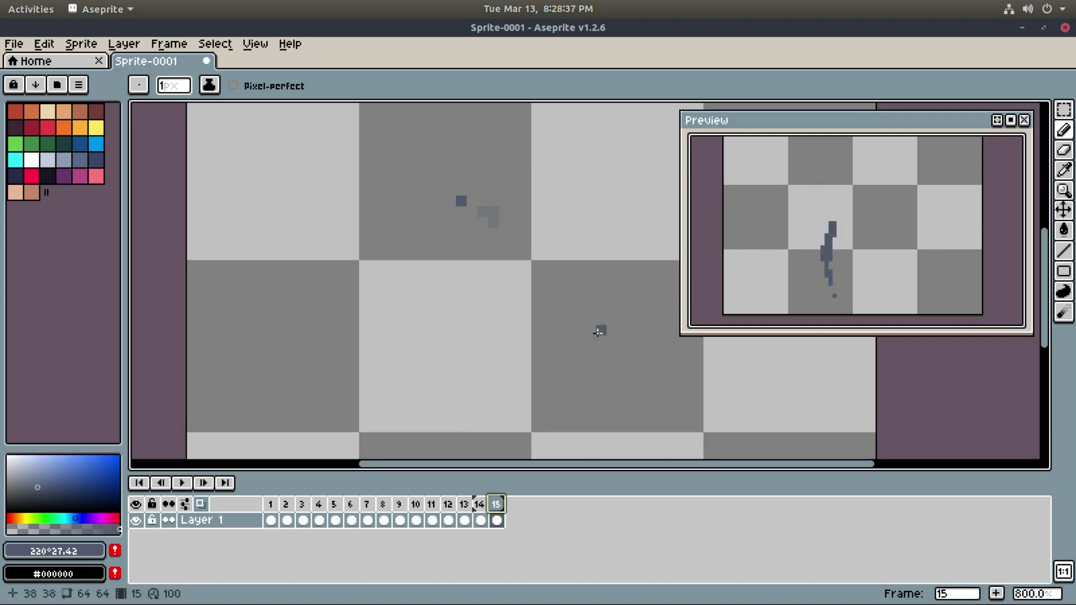
Go back to frame 2 and add a new layer above Layer 1.
drag(478, 364, 465, 359)
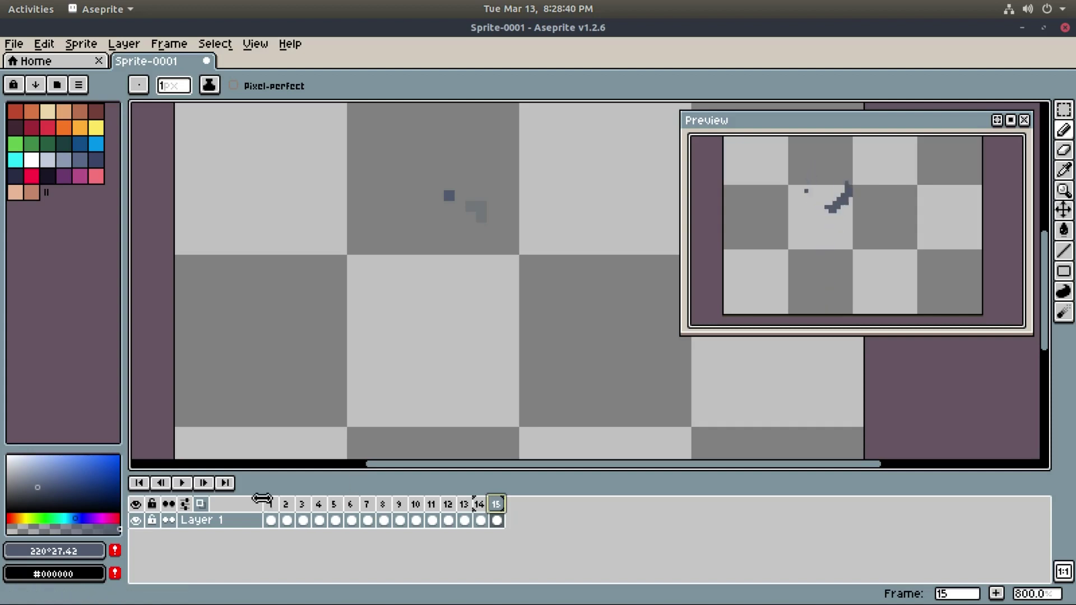
click(270, 503)
drag(339, 377, 336, 161)
click(286, 504)
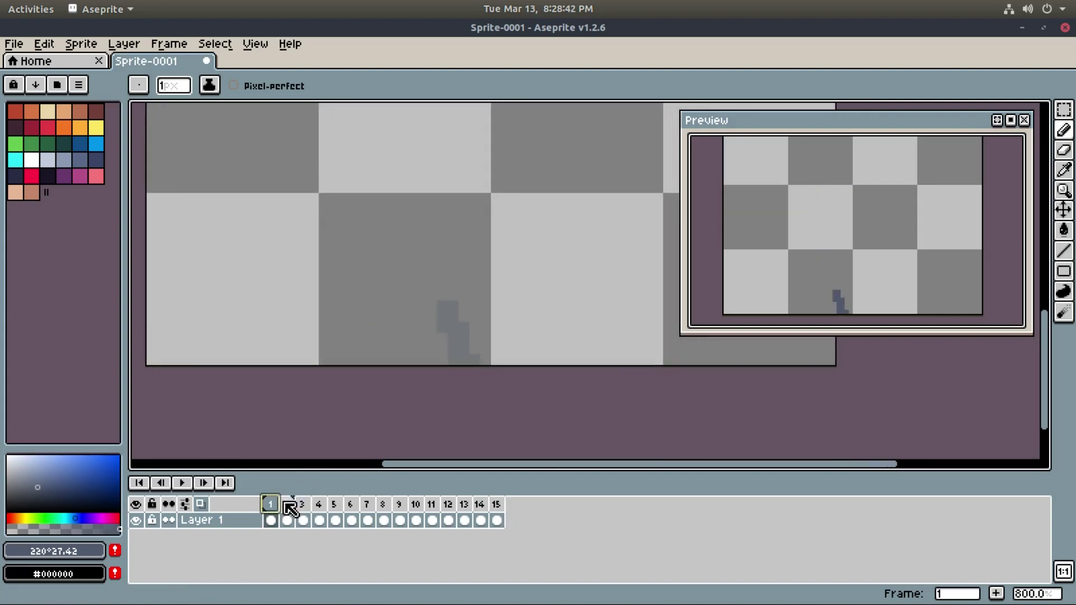
right_click(218, 520)
click(280, 484)
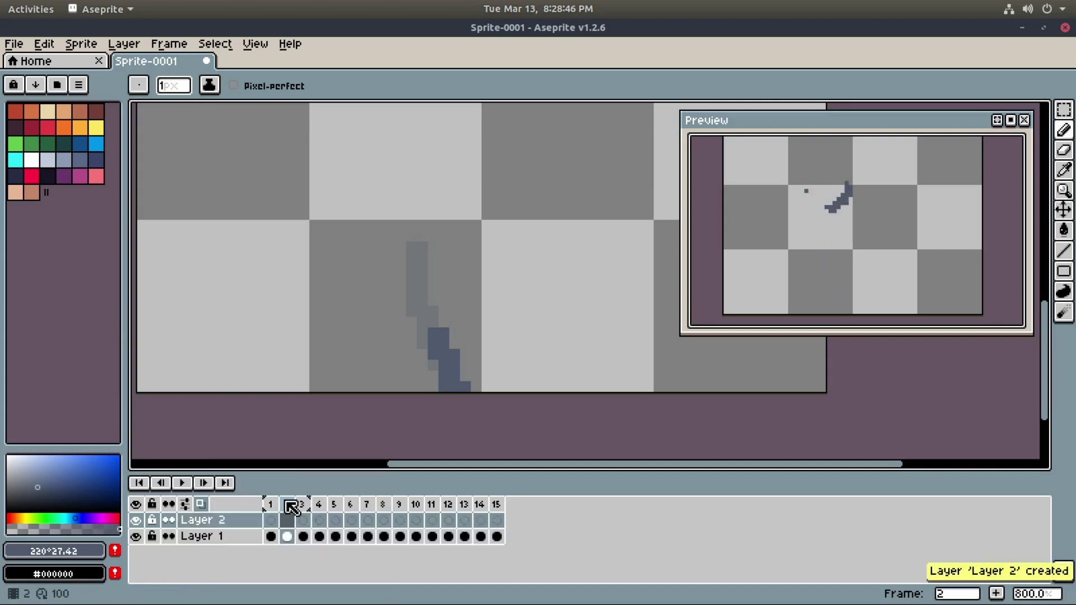
Rename Layer 1 to "smoke".
click(222, 538)
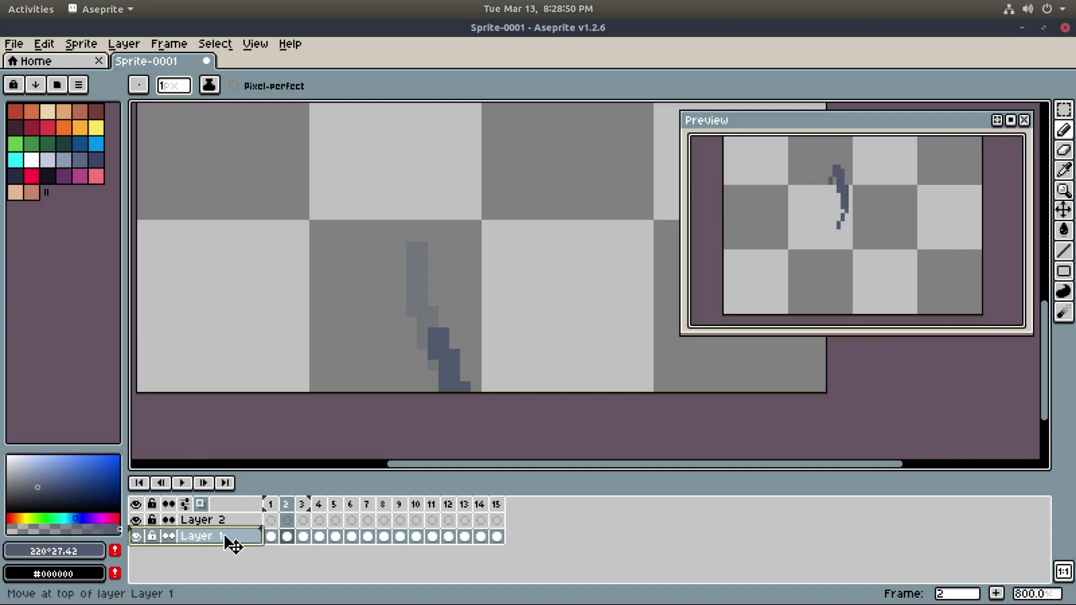
right_click(227, 535)
click(269, 463)
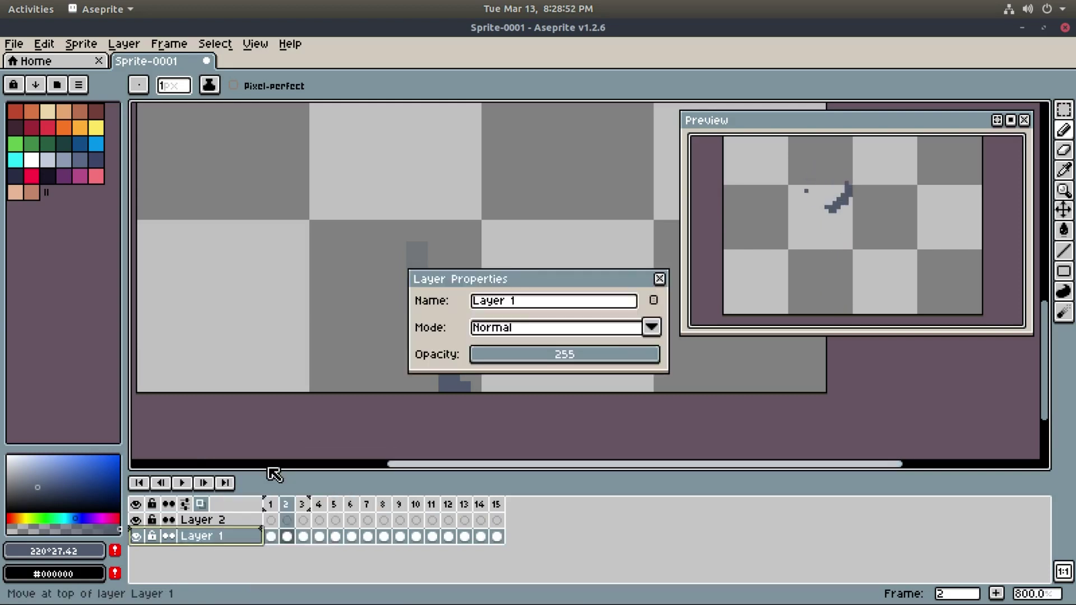
double_click(475, 302)
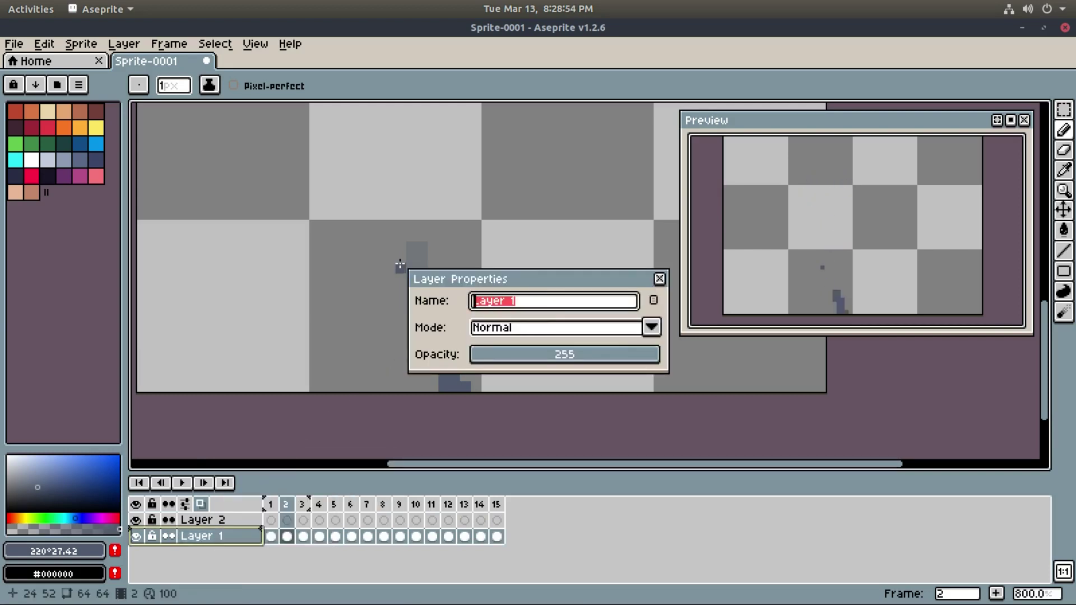
key(Return)
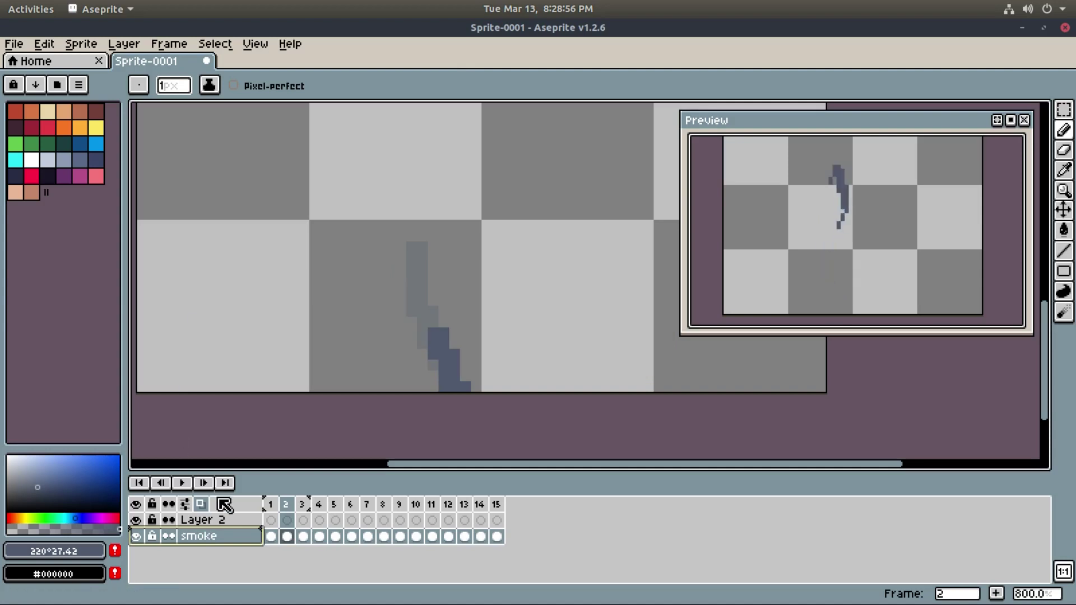
Rename Layer 2, the new empty layer above smoke, to "shade".
drag(221, 536, 227, 526)
right_click(227, 524)
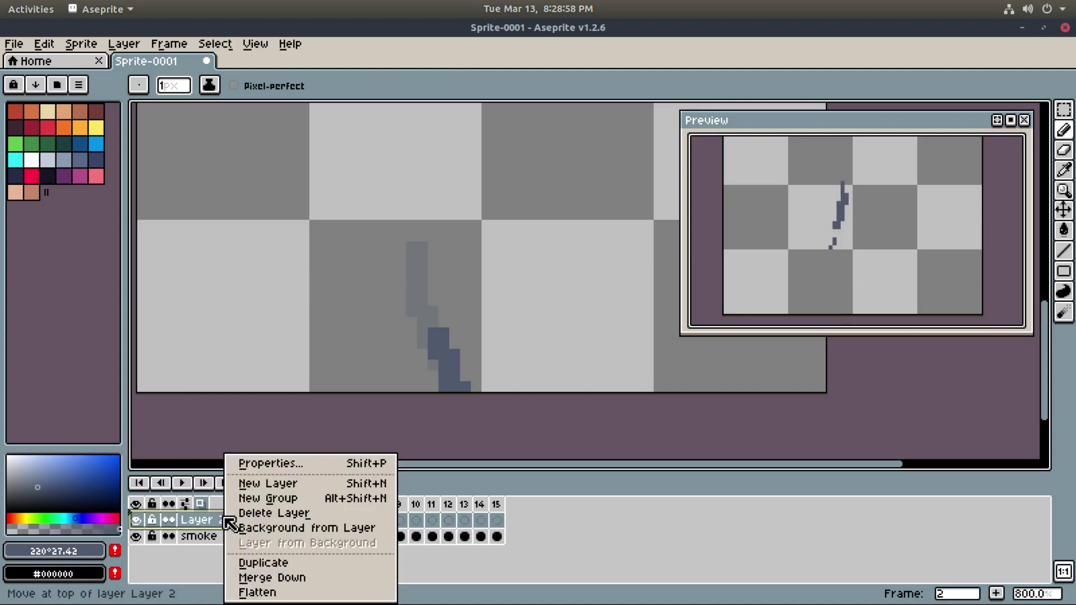
click(264, 465)
drag(503, 282, 354, 292)
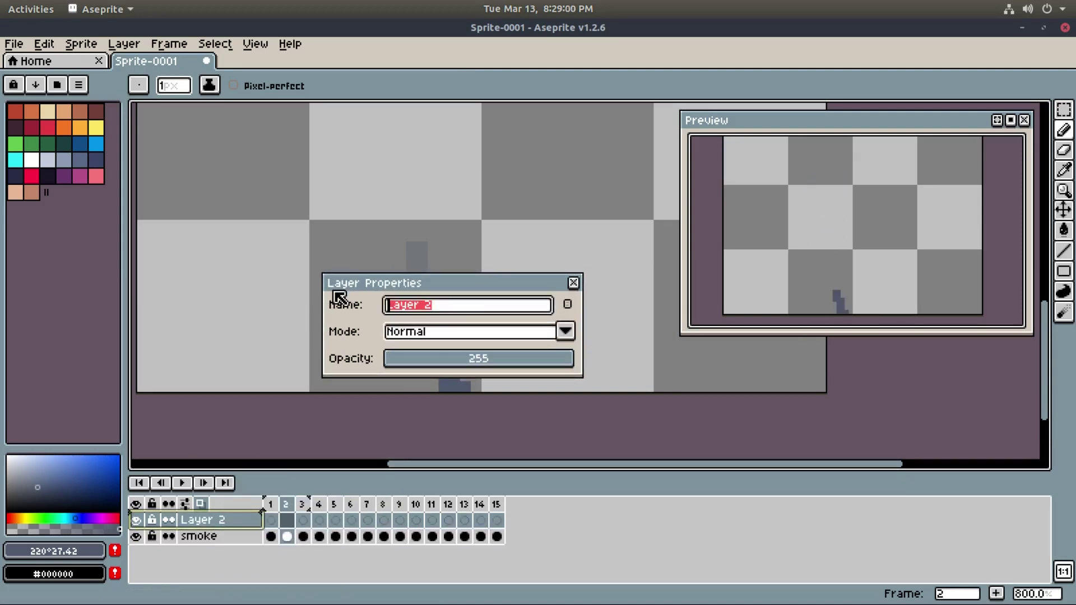
text(shade)
key(Return)
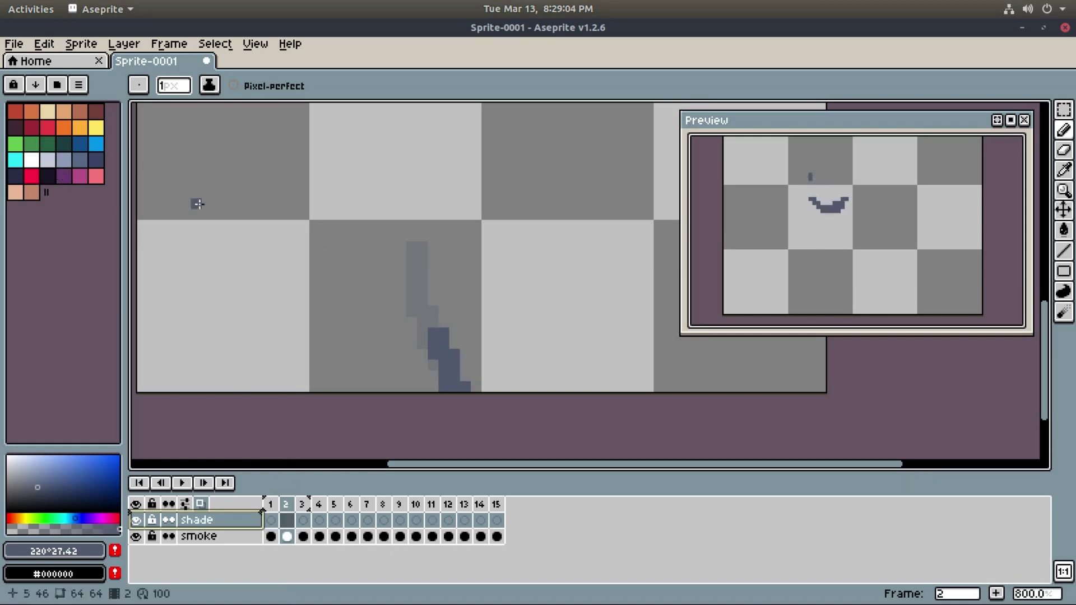
Shade the lower-left edge of the smoke stroke on frame 2 of the shade layer with the darker blue-grey palette colour.
drag(141, 223, 163, 230)
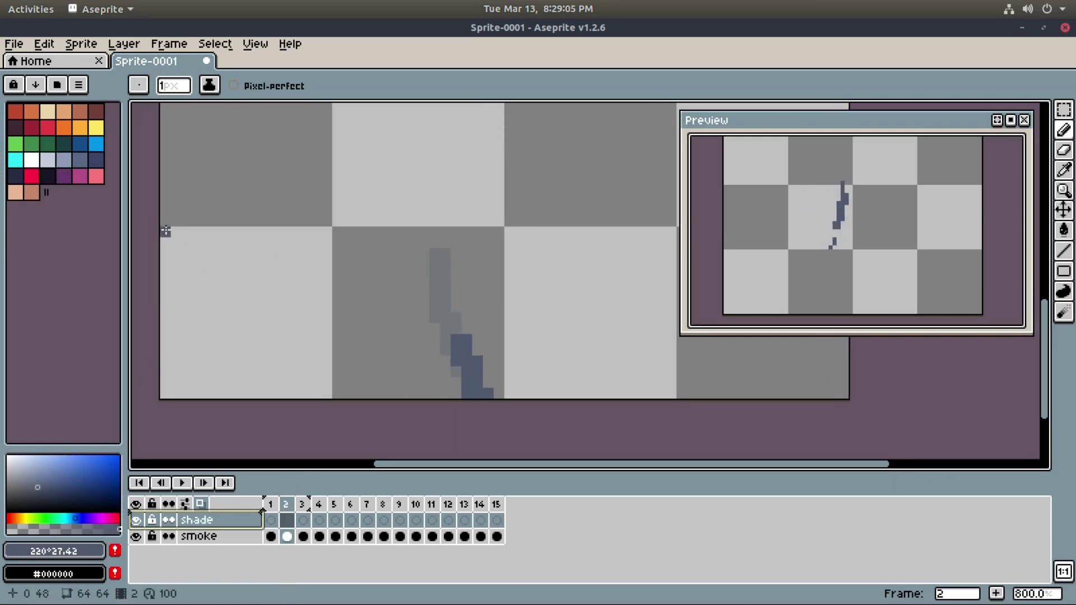
click(95, 160)
drag(456, 358, 462, 387)
key(ctrl+z)
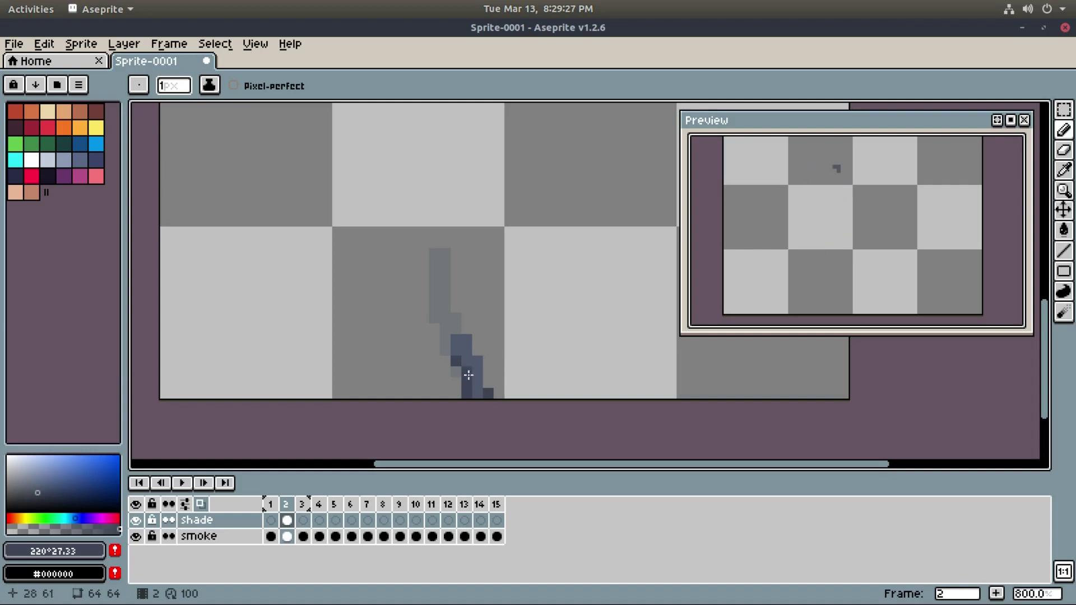
On frames 3 and 4 of the shade layer, add dark shading pixels along the edges and lower end of the smoke stroke.
key(Right)
click(435, 312)
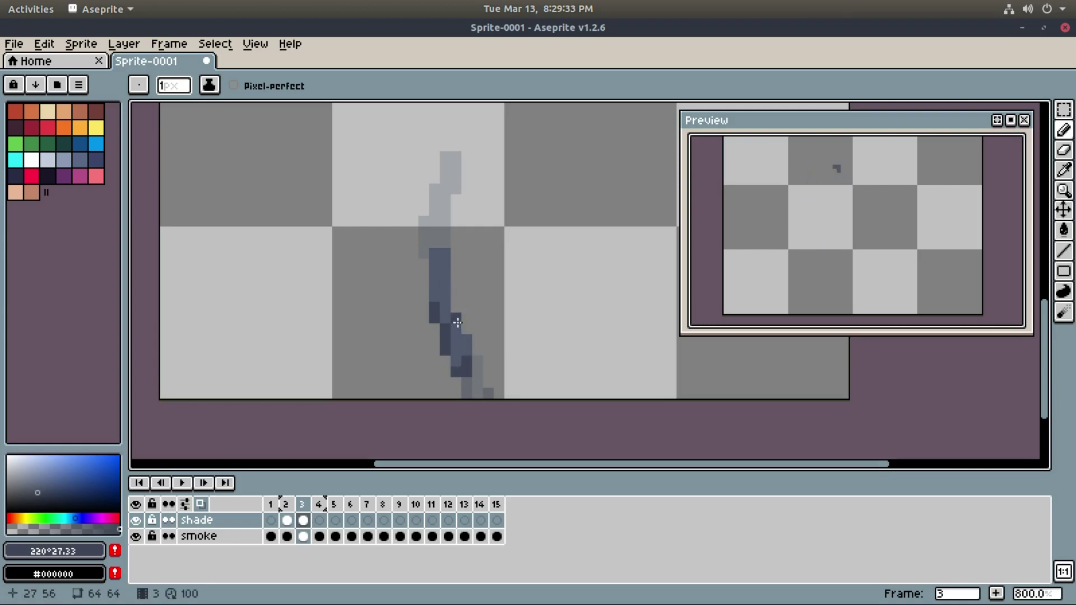
click(325, 524)
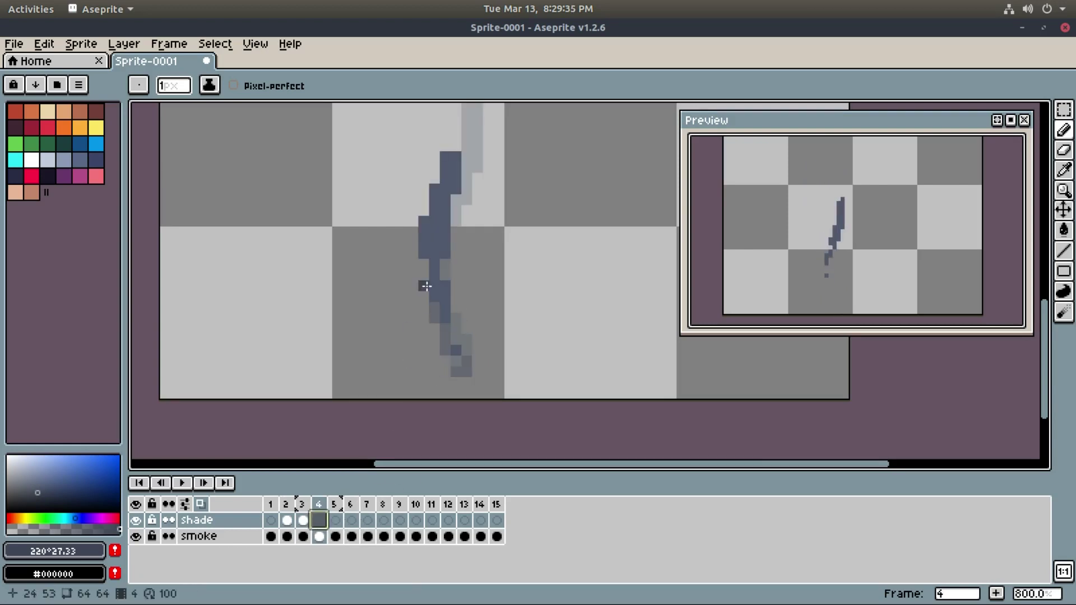
mouse_move(441, 220)
mouse_down()
mouse_move(448, 250)
mouse_move(440, 235)
mouse_up()
drag(444, 275, 446, 266)
drag(426, 257, 426, 267)
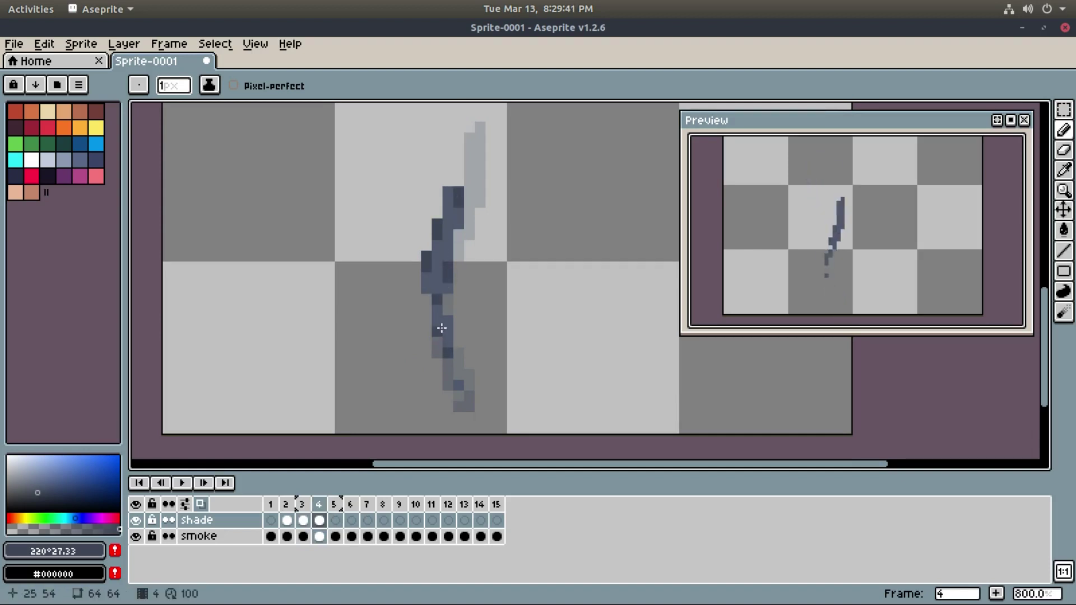
Continue the dark edge shading of the smoke on the shade layer from frame 5 through frame 14.
click(335, 520)
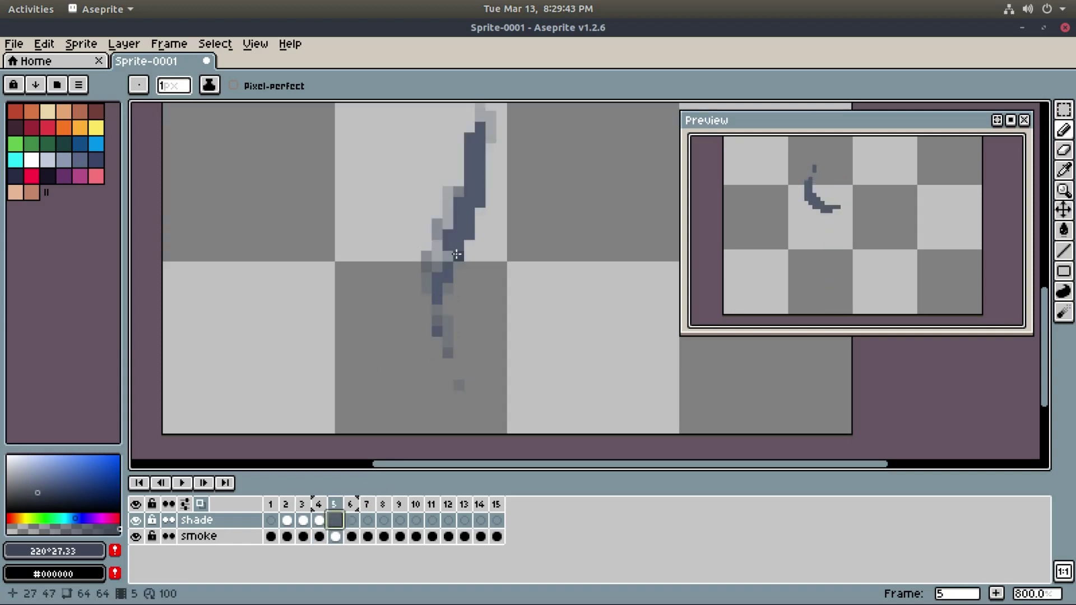
drag(455, 257, 456, 234)
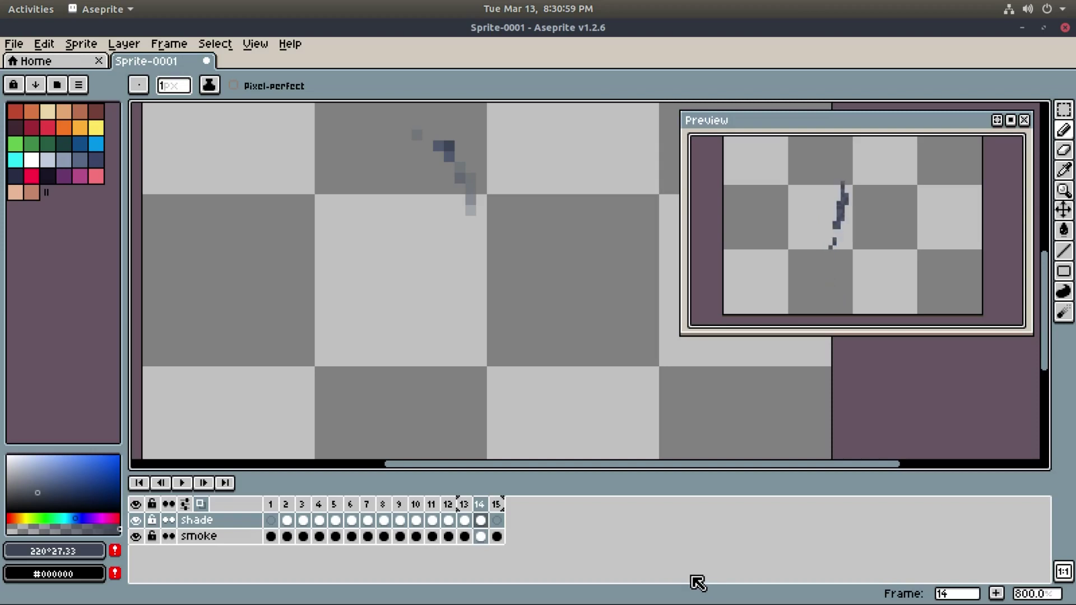
Examine the shaded smoke at a wider zoom on frame 13 and frame by frame from frame 2 to 7.
scroll(581, 368, down, 3)
key(Left)
drag(553, 250, 498, 302)
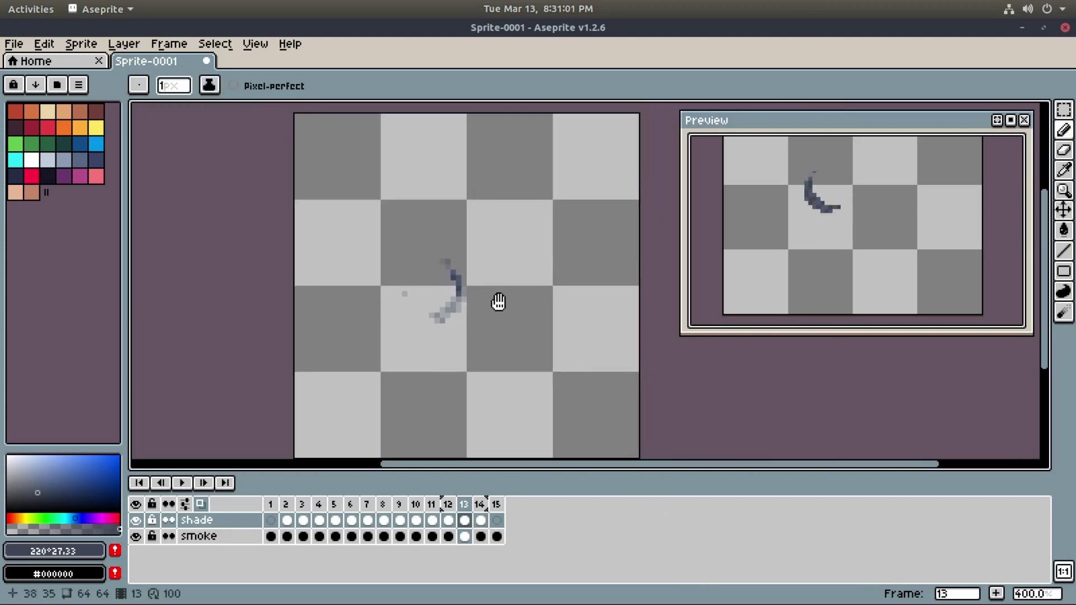
click(287, 520)
click(303, 520)
click(319, 520)
click(335, 520)
click(351, 520)
click(367, 520)
drag(491, 375, 485, 370)
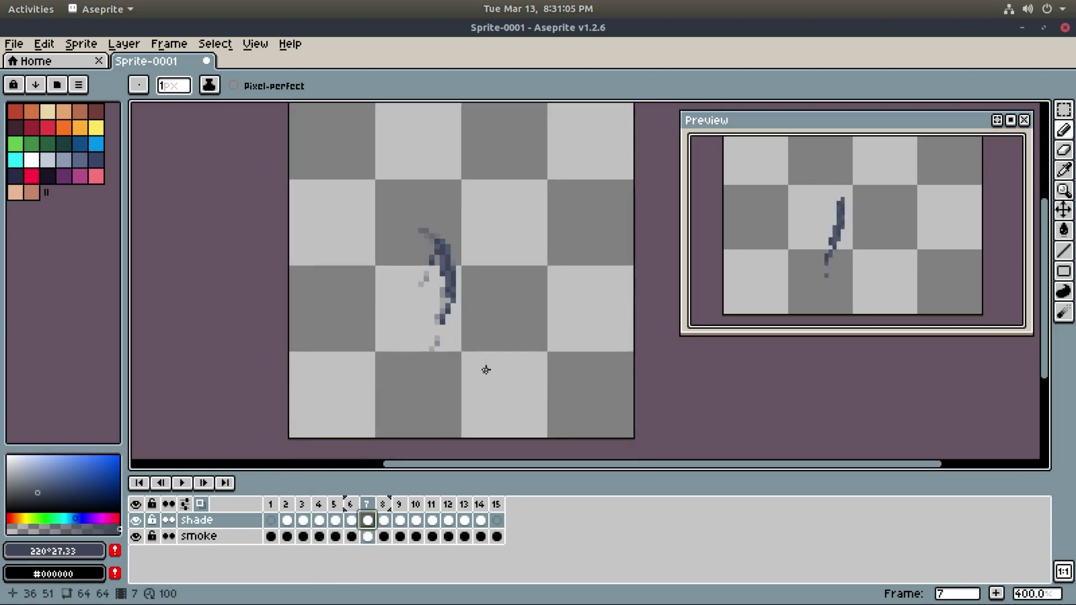
Add a new layer above shade, hide the shade layer, and go to frame 2 of the new layer.
right_click(216, 523)
click(253, 485)
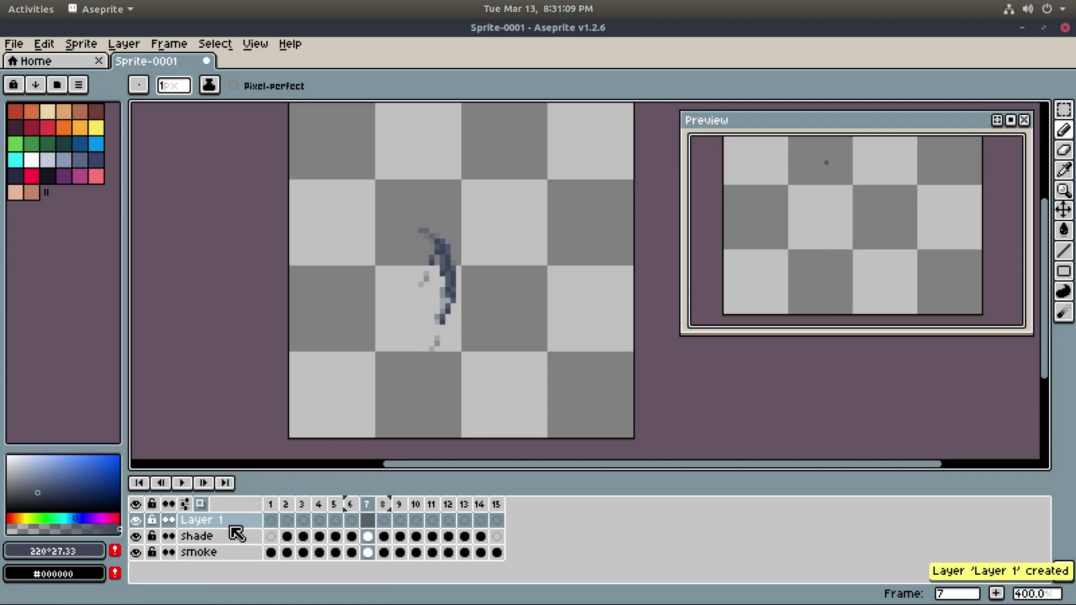
click(135, 536)
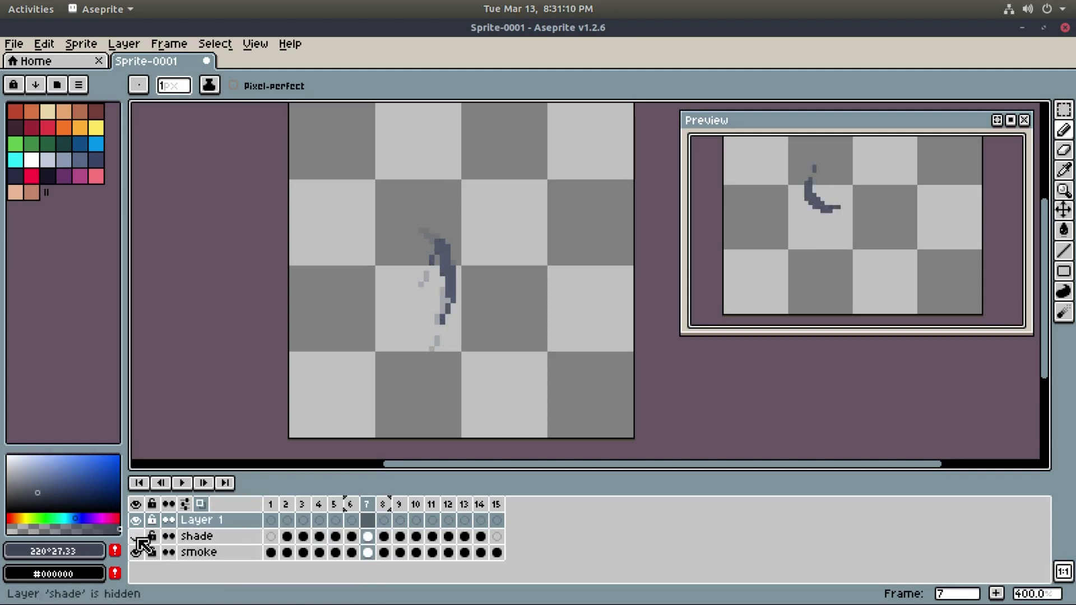
click(286, 520)
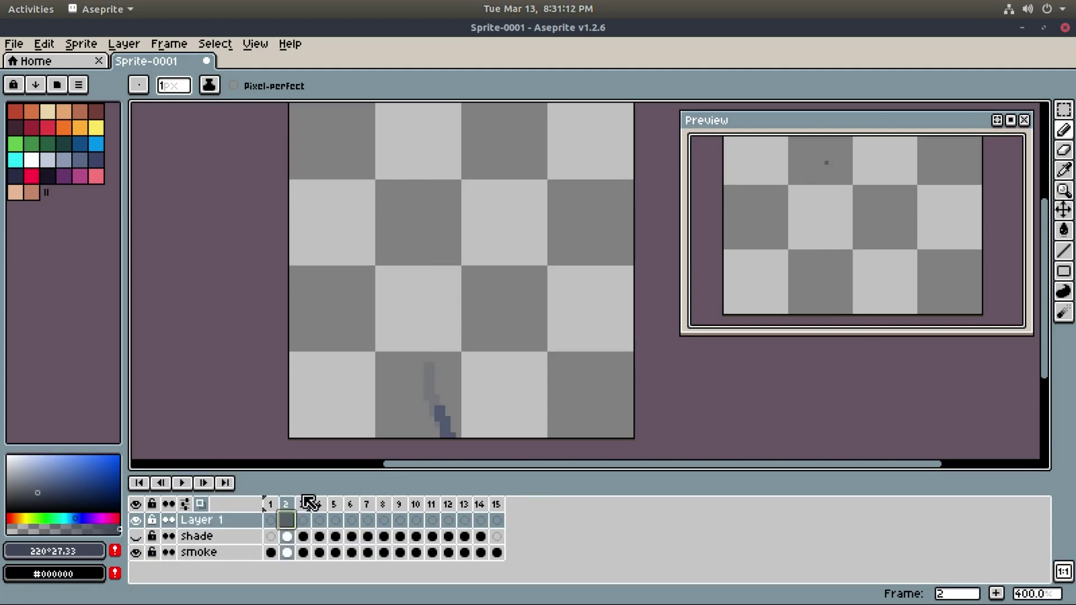
Play the animation with the shade layer visible to review the shading, and hide that layer again.
click(139, 536)
click(303, 535)
key(Right)
key(Return)
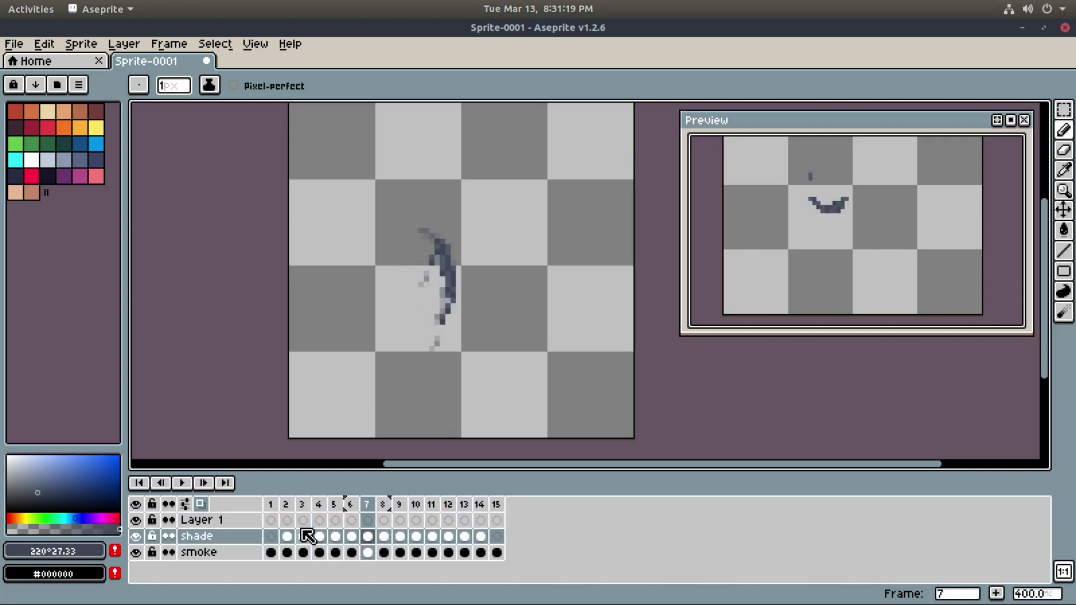
click(136, 536)
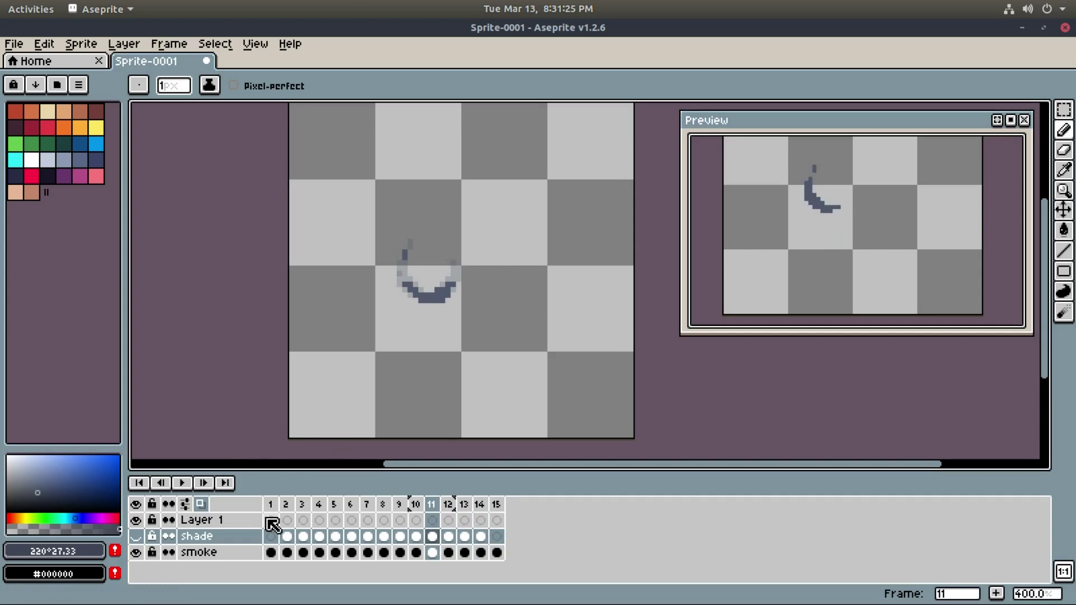
click(285, 521)
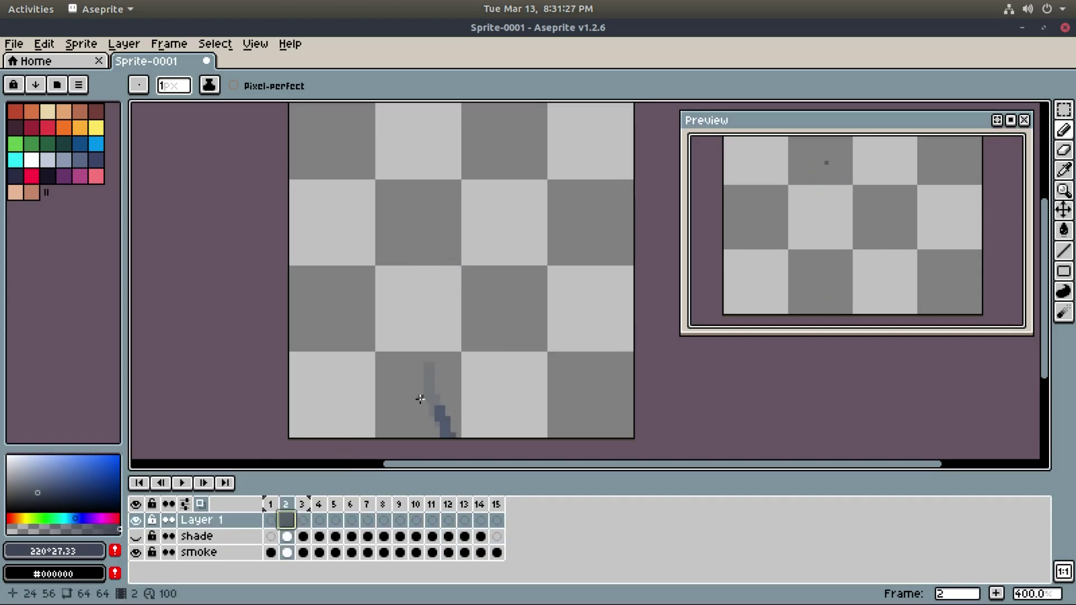
click(303, 520)
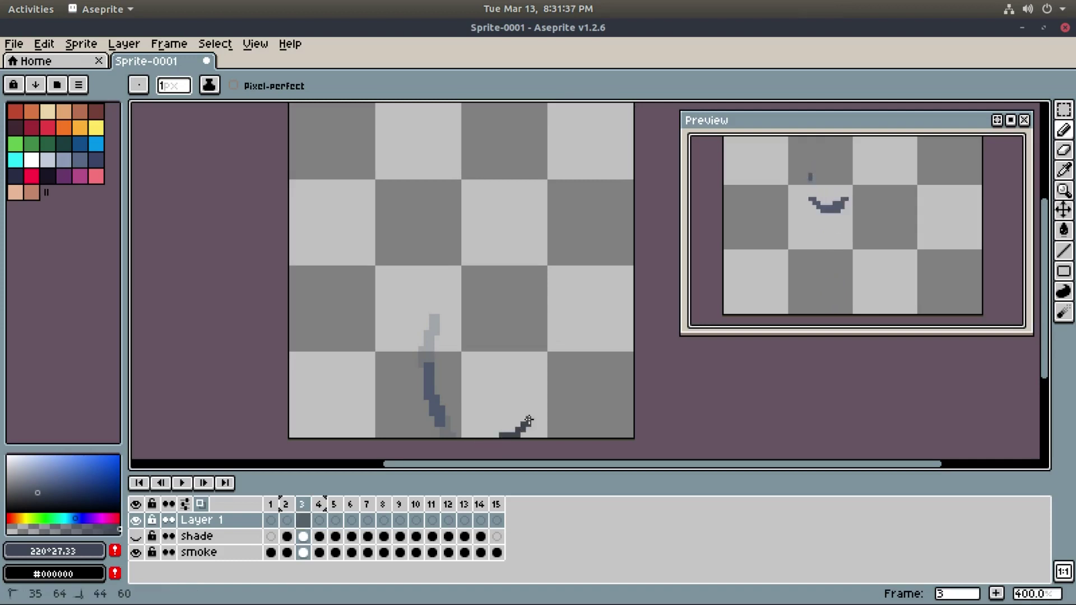
drag(536, 392, 536, 424)
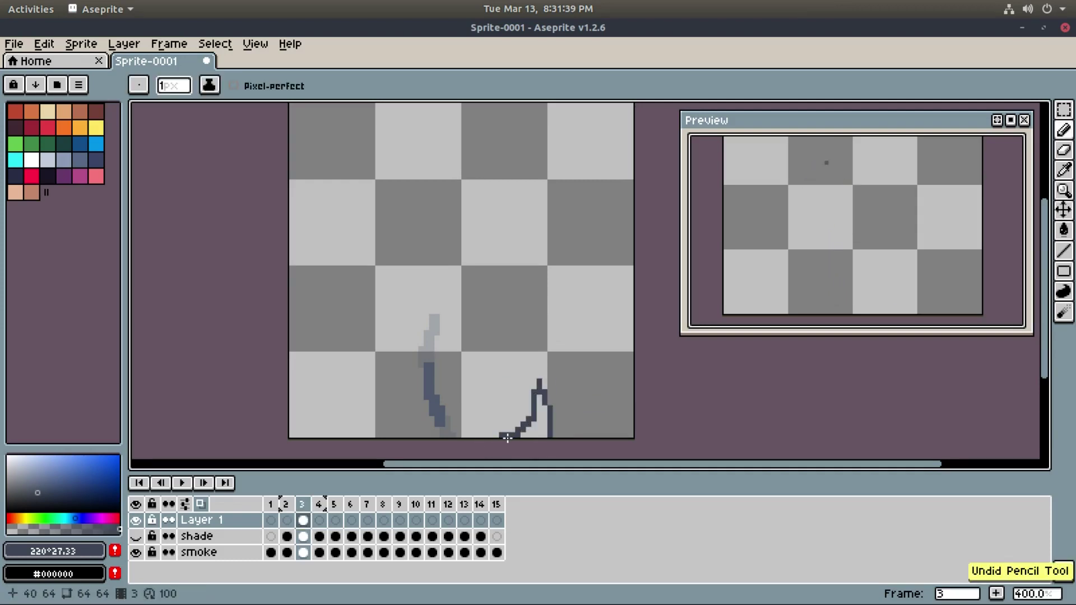
key(ctrl+z)
key(ctrl+z)
key(ctrl+z)
Sample the smoke colour #4f596d and draw a second, thin rising wisp beside the first on Layer 1, frames 3 to 18.
key(i)
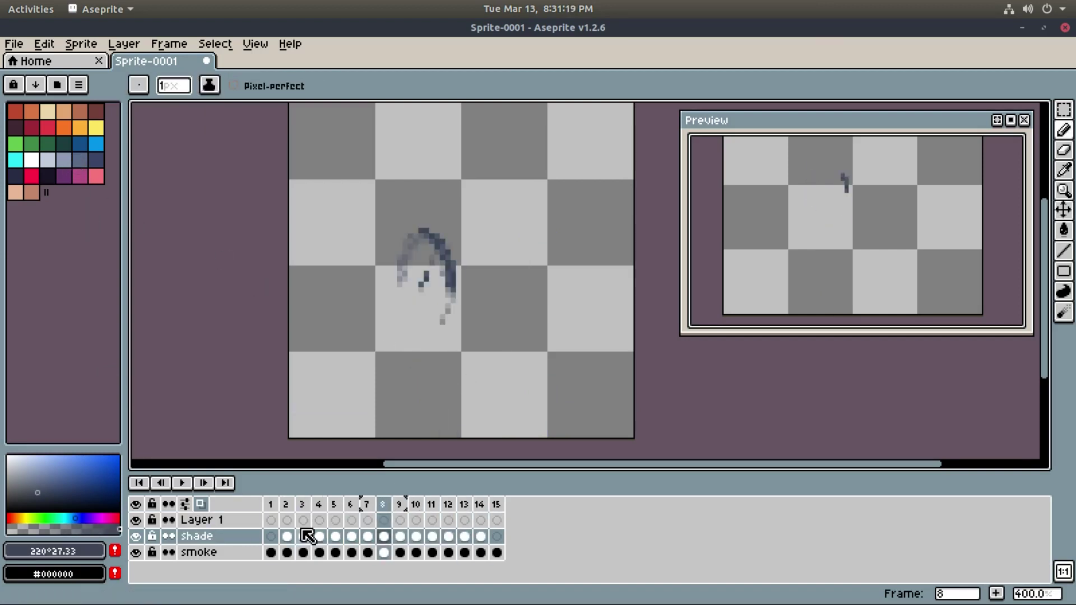
click(289, 521)
click(303, 520)
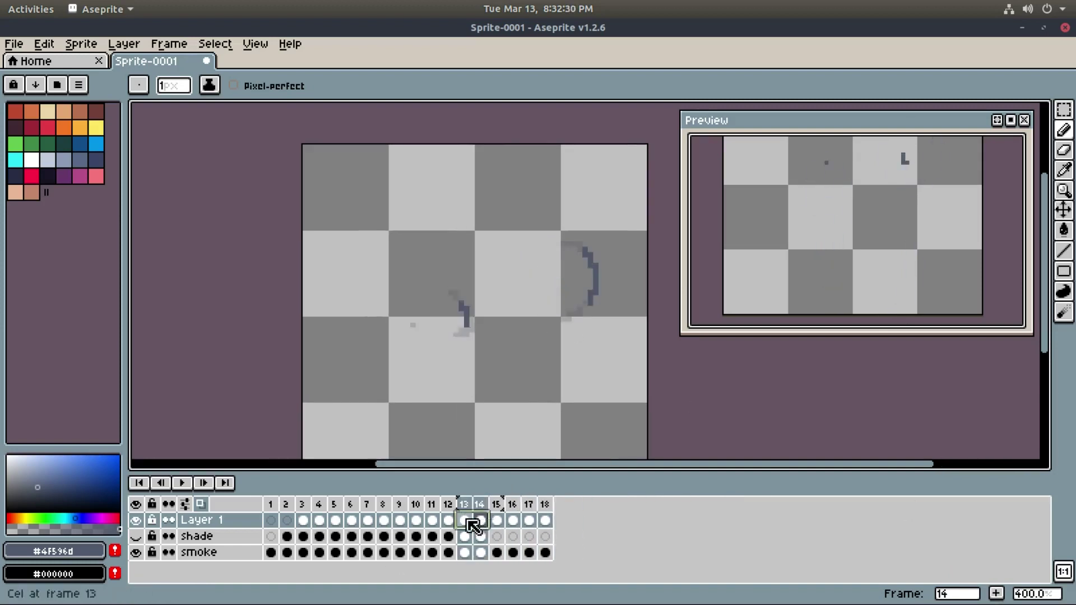
Delete the smoke layer's cels on frames 17 and 18.
key(Right)
click(530, 550)
key(Delete)
click(545, 552)
key(Delete)
Merge Layer 1 with the second wisp into the smoke layer, keeping shade as the separate layer above.
mouse_move(193, 536)
mouse_down()
mouse_move(189, 520)
mouse_move(226, 539)
mouse_up()
right_click(230, 536)
click(264, 565)
drag(437, 381, 412, 403)
click(430, 537)
click(400, 536)
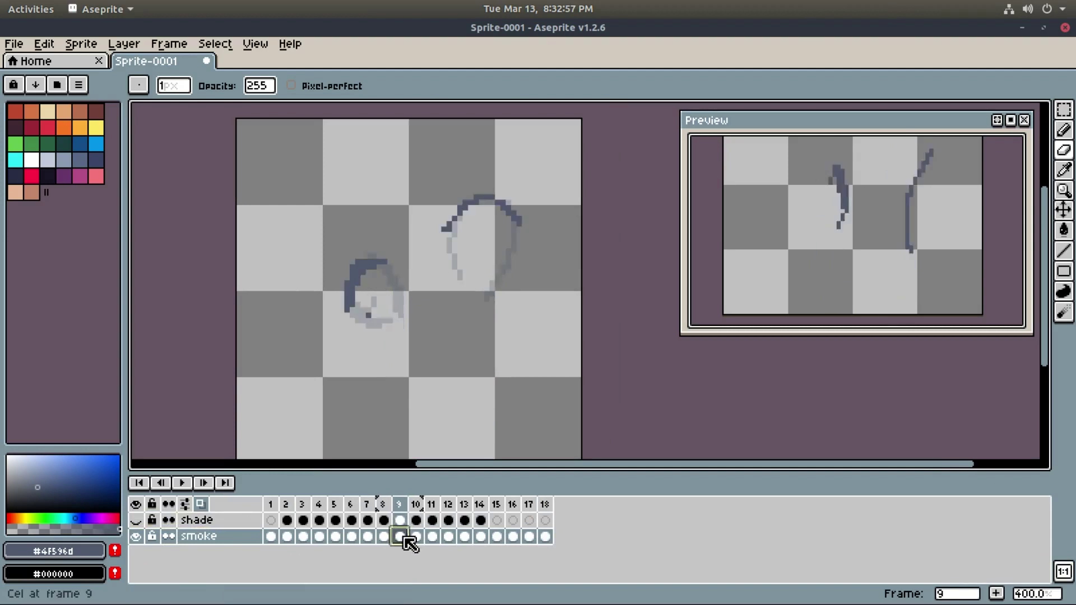
Thicken the second wisp's thin line frame by frame on the smoke layer, refining it with the pencil and eraser.
click(286, 536)
drag(211, 449, 210, 341)
key(Right)
key(Right)
key(b)
key(Right)
key(Right)
mouse_move(480, 320)
mouse_down()
mouse_move(482, 227)
mouse_move(474, 295)
mouse_up()
key(Right)
key(Right)
mouse_move(478, 258)
mouse_down()
mouse_move(496, 172)
mouse_move(440, 184)
mouse_up()
key(Right)
key(Right)
key(Right)
drag(461, 238, 515, 227)
key(e)
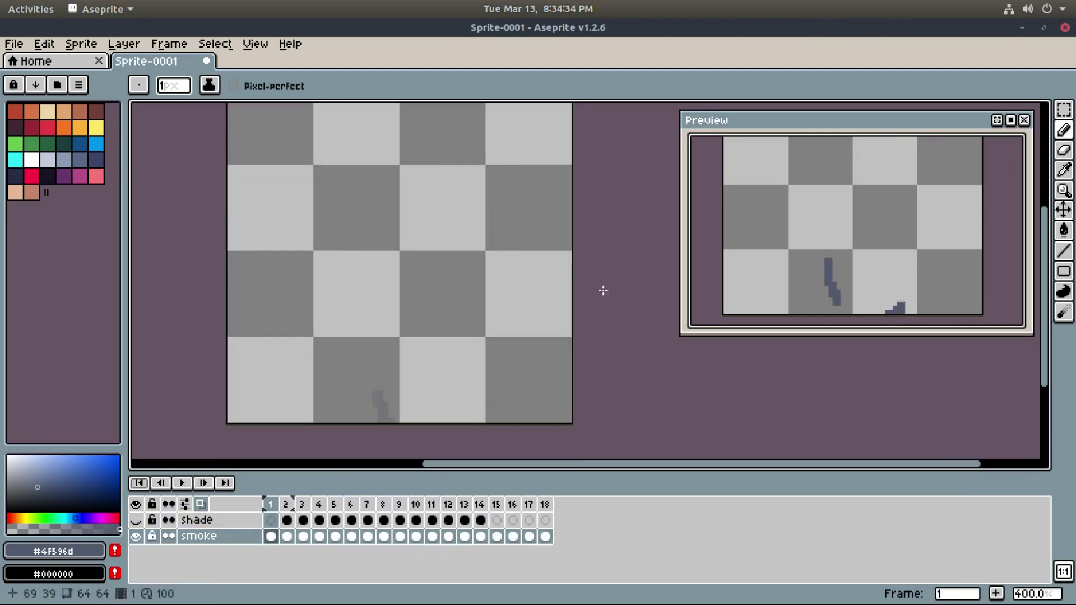
Zoom the animation preview out and position it so the whole sprite fits inside.
drag(603, 290, 591, 314)
mouse_move(804, 237)
mouse_down()
mouse_move(792, 259)
mouse_move(806, 237)
mouse_move(816, 252)
mouse_up()
scroll(807, 228, down, 1)
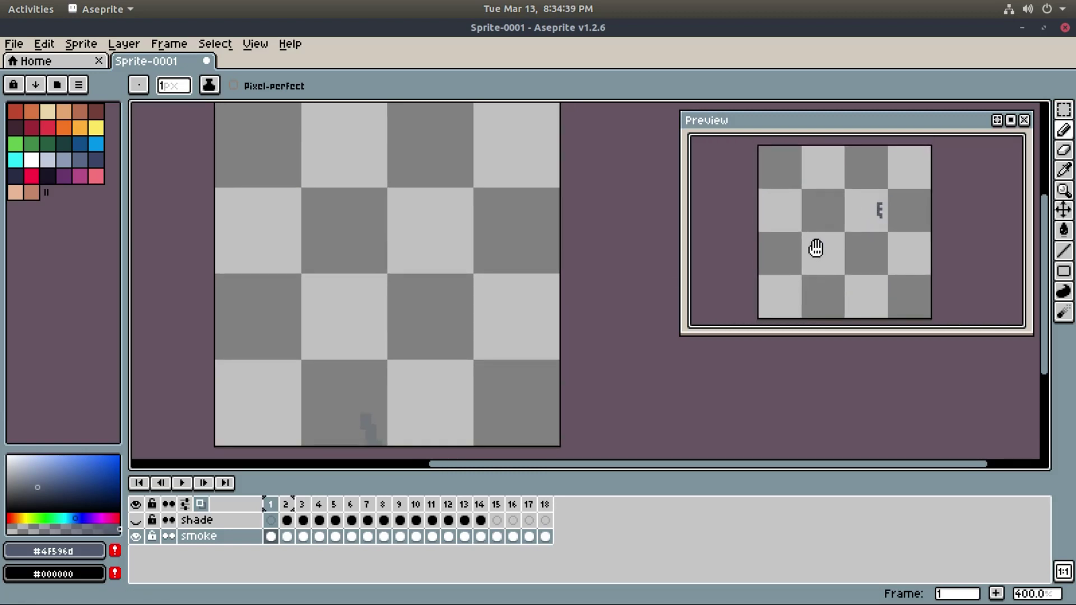
Draw a side branch off the left of the second wisp's base, curling and shrinking across frames 5 to 11.
key(Right)
key(Right)
key(Right)
key(Right)
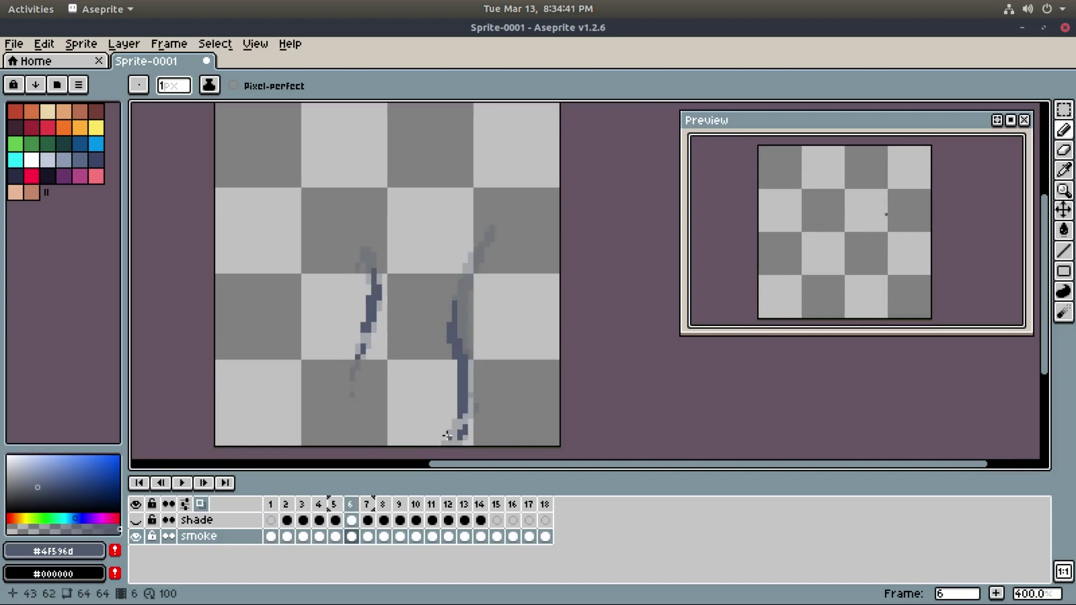
drag(454, 432, 448, 409)
key(Right)
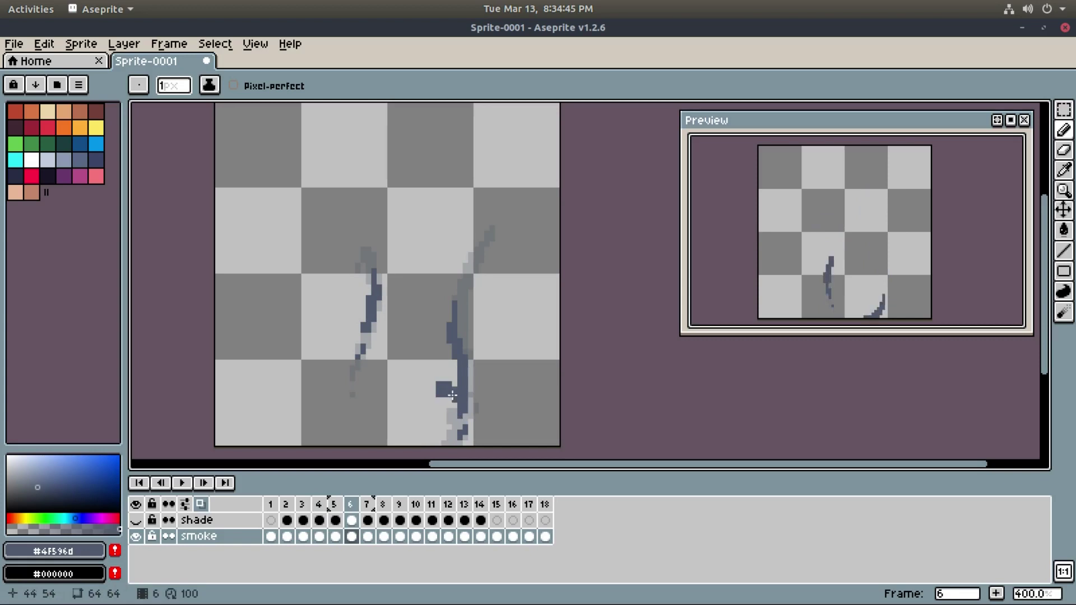
key(Right)
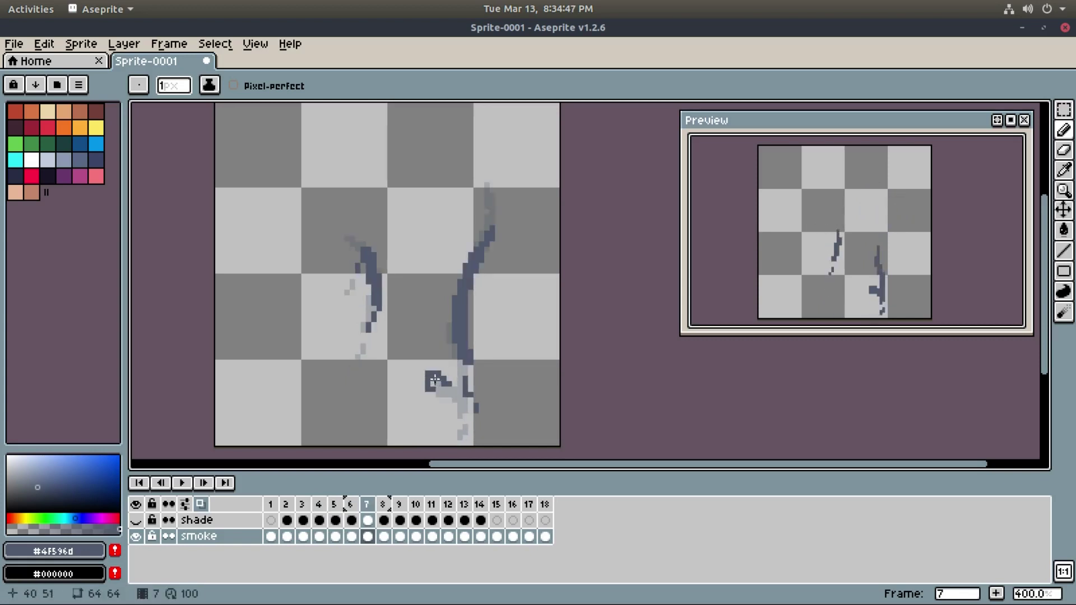
key(Right)
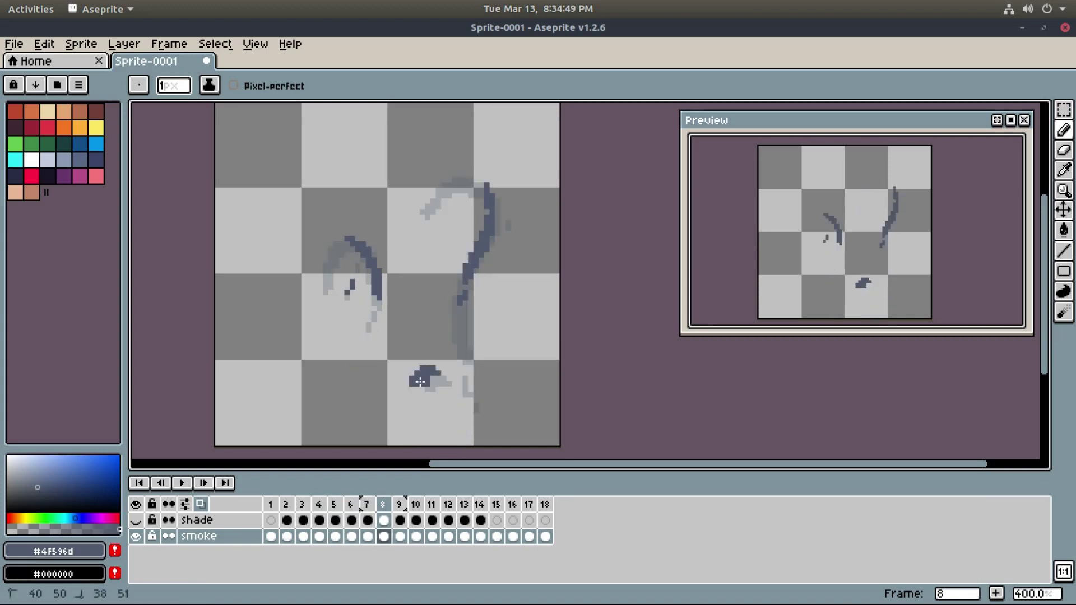
key(Right)
key(Right)
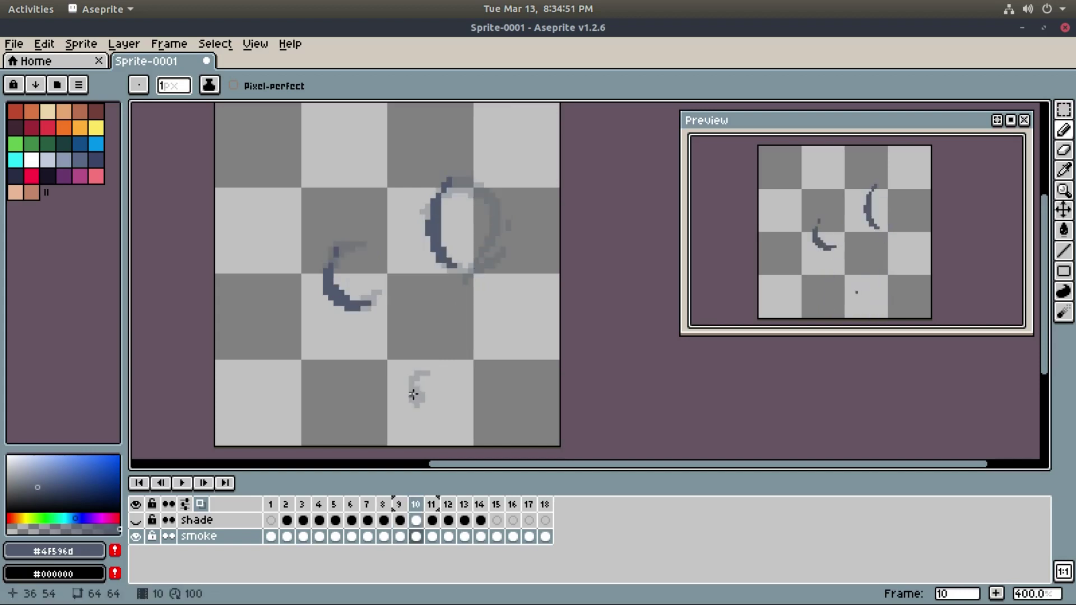
key(Right)
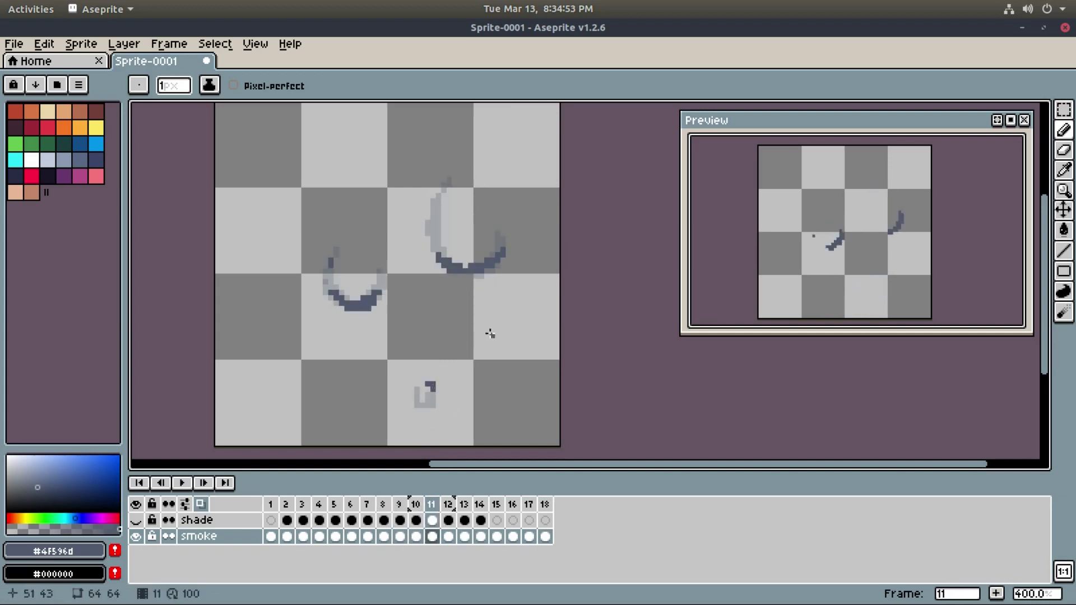
Draw a short side branch off the right of the first wisp, curling and shrinking across frames 6 to 11.
drag(471, 291, 517, 288)
key(Right)
key(Left)
key(Left)
key(Left)
key(Left)
key(Left)
key(Left)
key(Left)
key(Left)
key(Right)
key(Right)
key(Left)
key(Left)
key(Right)
key(Right)
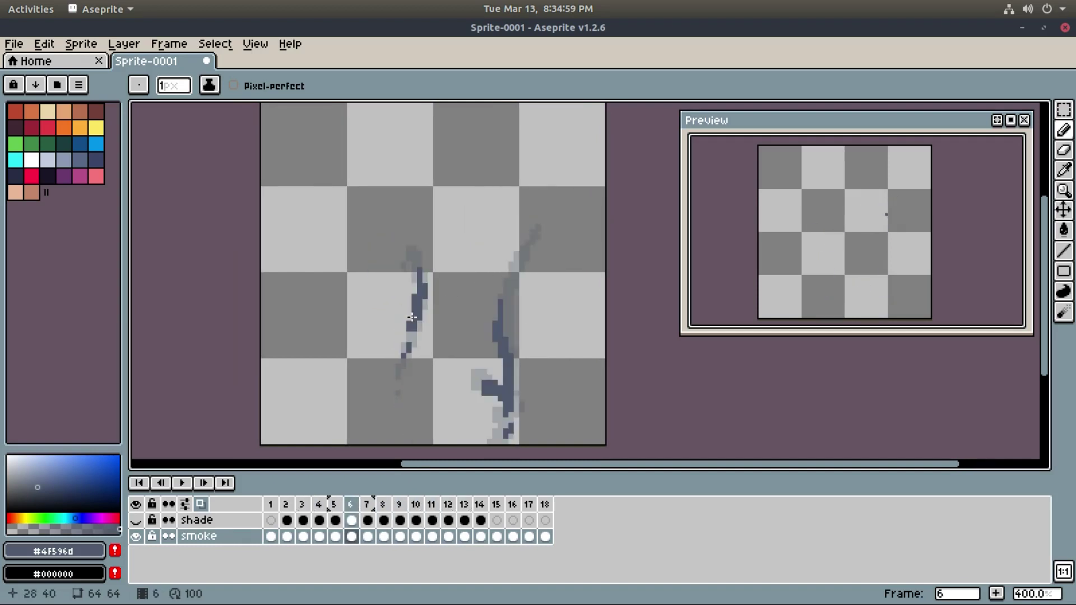
key(Left)
key(Right)
key(Left)
key(Right)
key(Left)
key(Right)
key(Right)
key(Right)
key(Right)
key(Right)
key(Right)
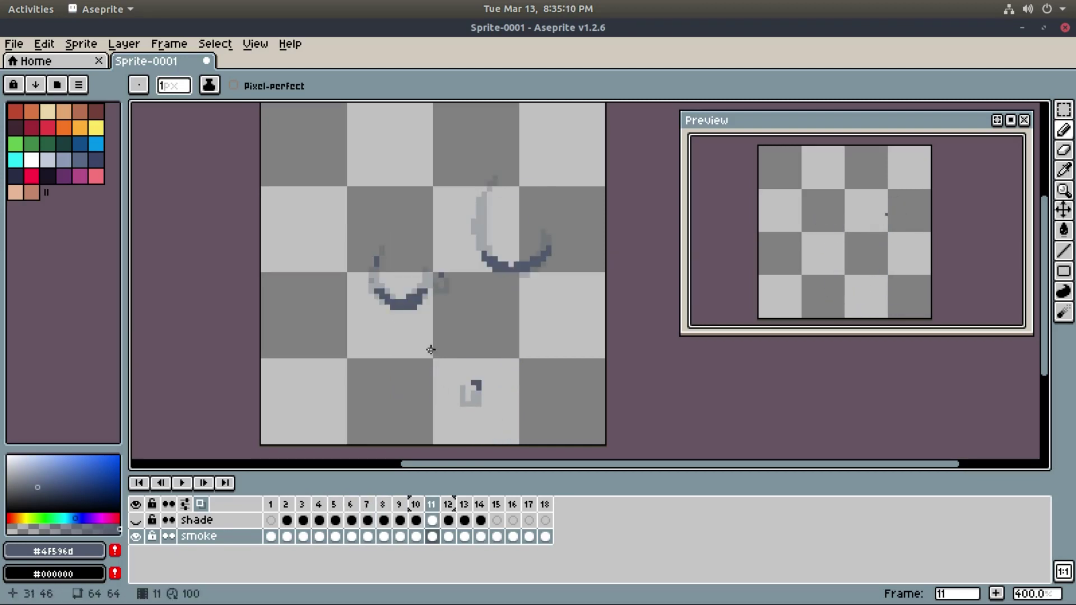
Draw a strand trailing from the left of the second wisp's tip on frames 17 and 18, ending with a single pixel on frame 1.
drag(430, 349, 440, 364)
scroll(495, 321, up, 1)
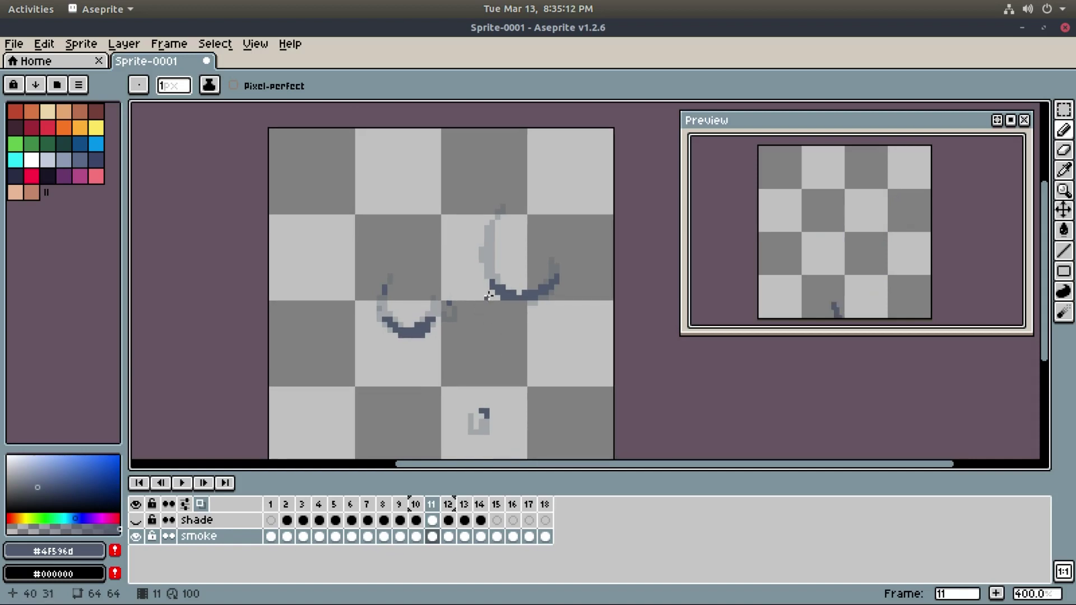
key(Right)
key(Right)
key(Right)
key(Right)
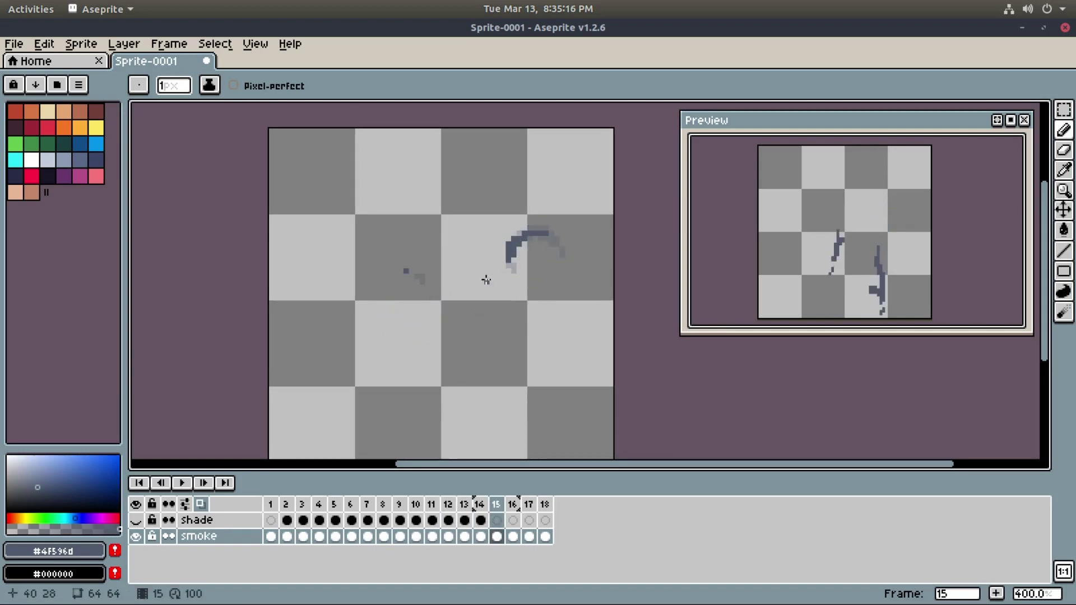
key(Right)
key(Right)
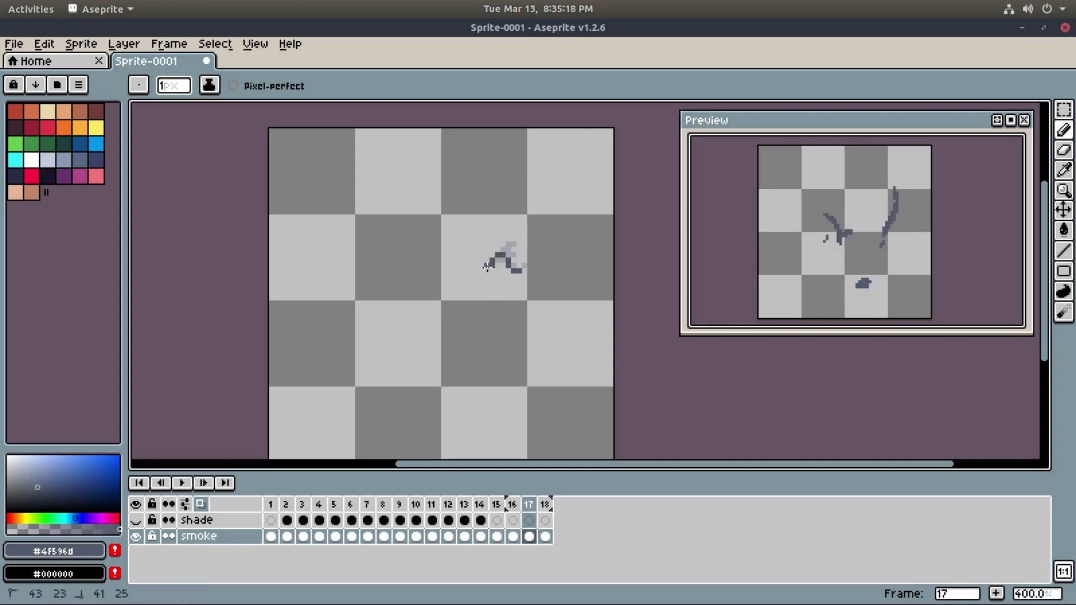
key(Right)
key(Right)
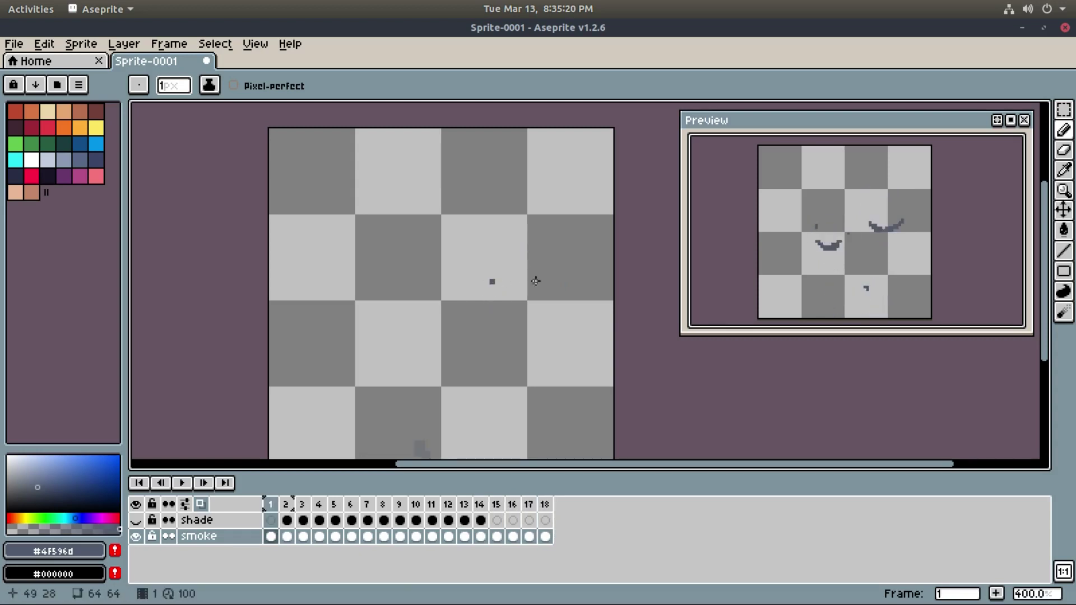
Draw a small offshoot from the first wisp's lower-left curl on frames 10 to 12, ending as a short dash on frame 13.
scroll(526, 274, down, 2)
drag(502, 267, 523, 285)
key(Left)
key(Left)
key(Left)
key(Left)
key(Left)
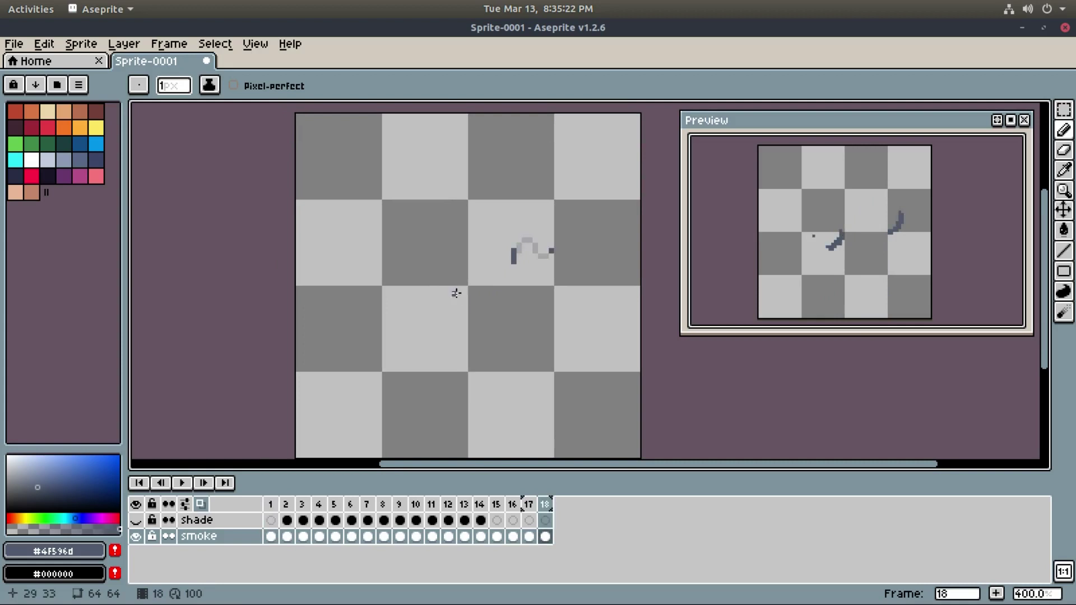
key(Left)
key(Left)
key(Left)
key(Left)
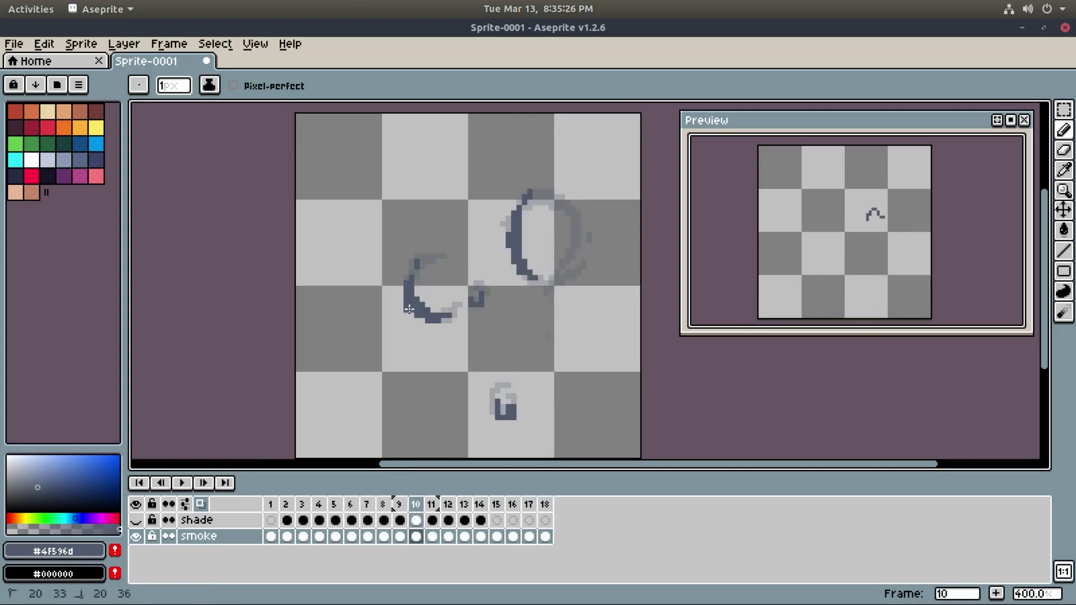
key(Right)
drag(406, 299, 412, 326)
key(Right)
key(Right)
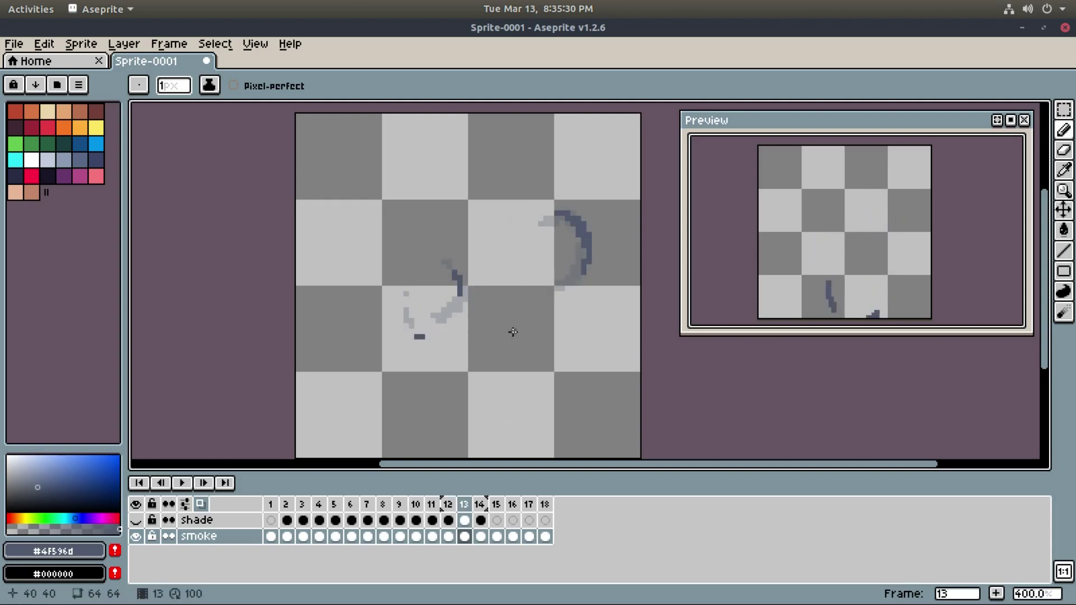
key(Right)
Draw a side branch off the right of the second wisp's base, curling and fading out across frames 5 to 12.
scroll(480, 284, down, 2)
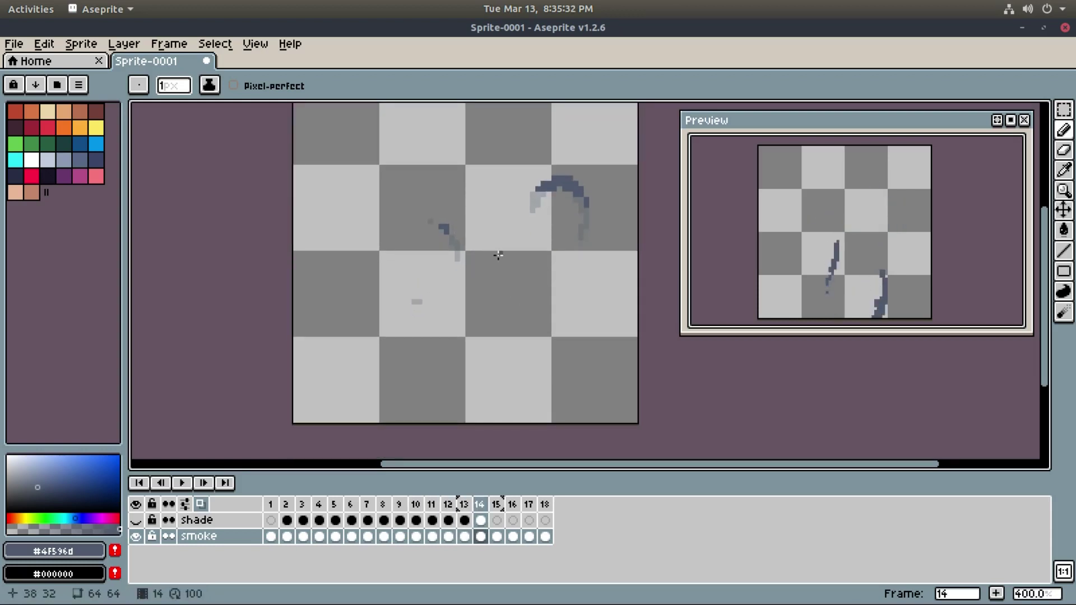
key(Left)
key(Left)
key(Left)
key(Left)
key(Left)
key(Left)
key(Left)
key(Left)
key(Left)
key(Left)
key(Left)
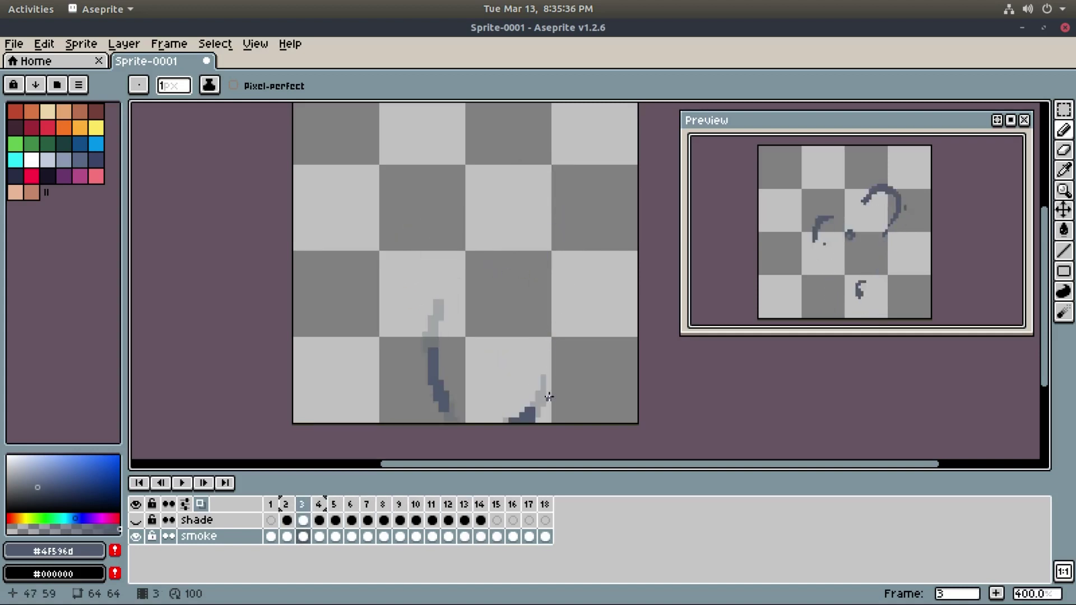
key(Right)
key(Right)
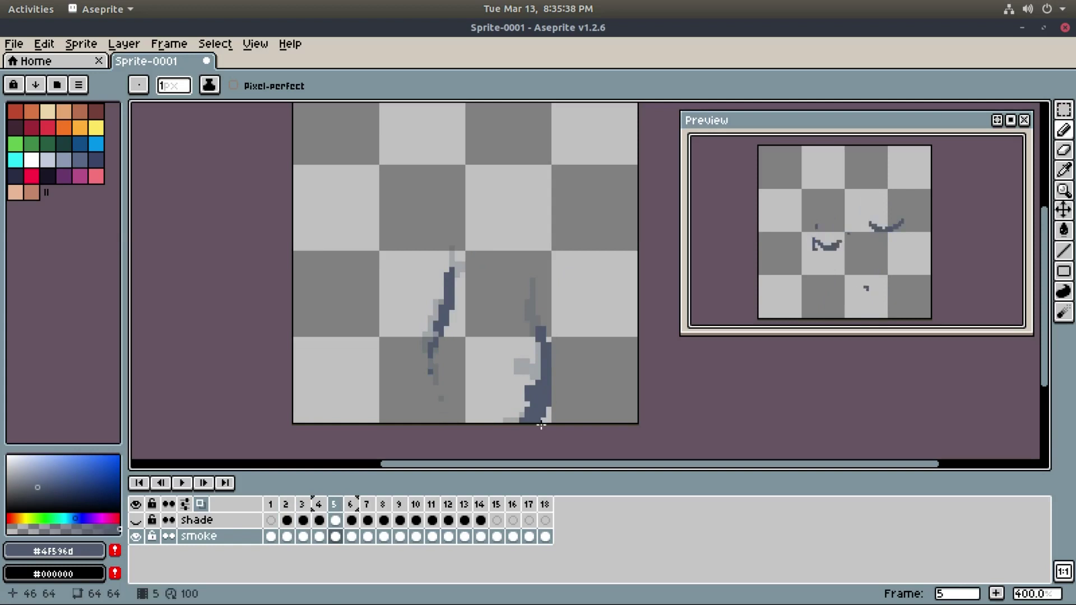
key(Right)
mouse_move(545, 389)
mouse_down()
mouse_move(589, 386)
mouse_move(574, 386)
mouse_up()
key(Right)
key(Right)
key(Left)
key(Right)
key(Right)
key(Right)
key(Right)
key(Right)
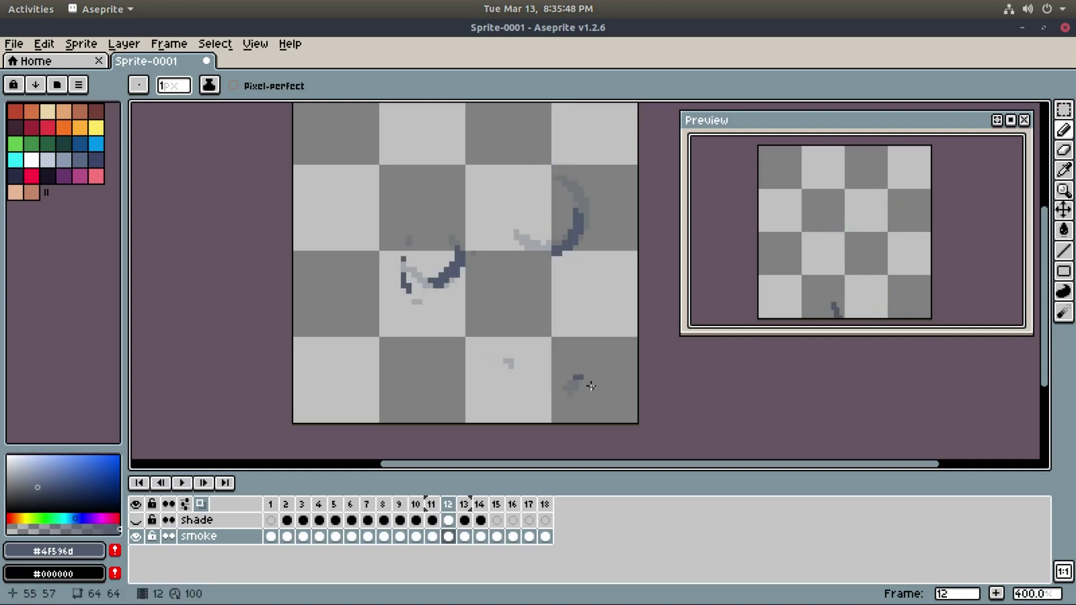
Thicken the base of the first wisp on frames 2 and 3.
scroll(729, 377, up, 1)
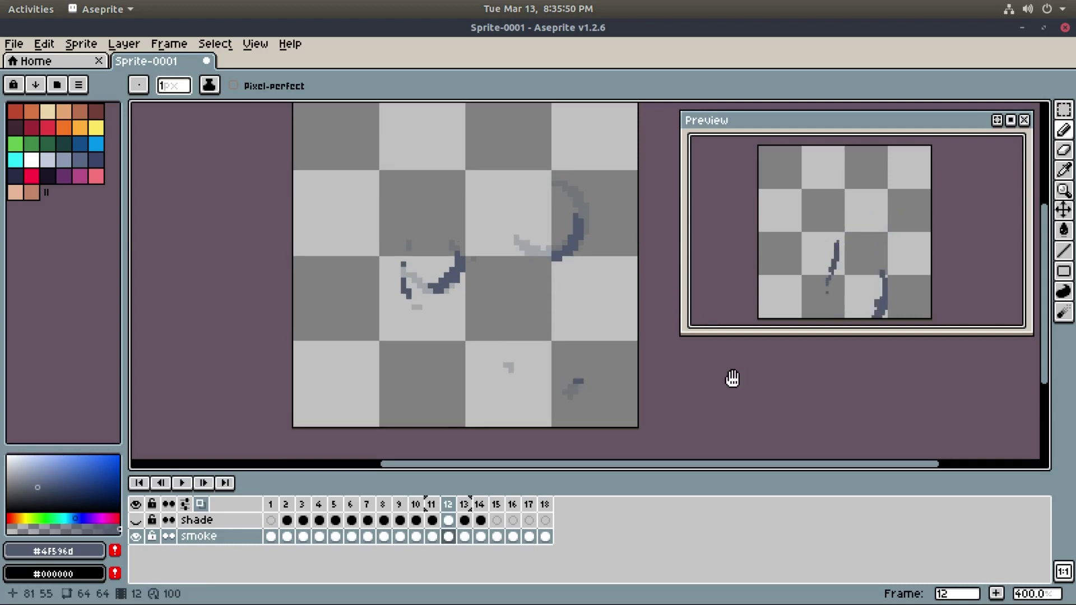
key(Left)
key(Left)
key(Left)
key(Left)
key(Left)
key(Left)
key(Left)
key(Left)
key(Left)
key(Left)
key(Left)
key(Left)
key(Left)
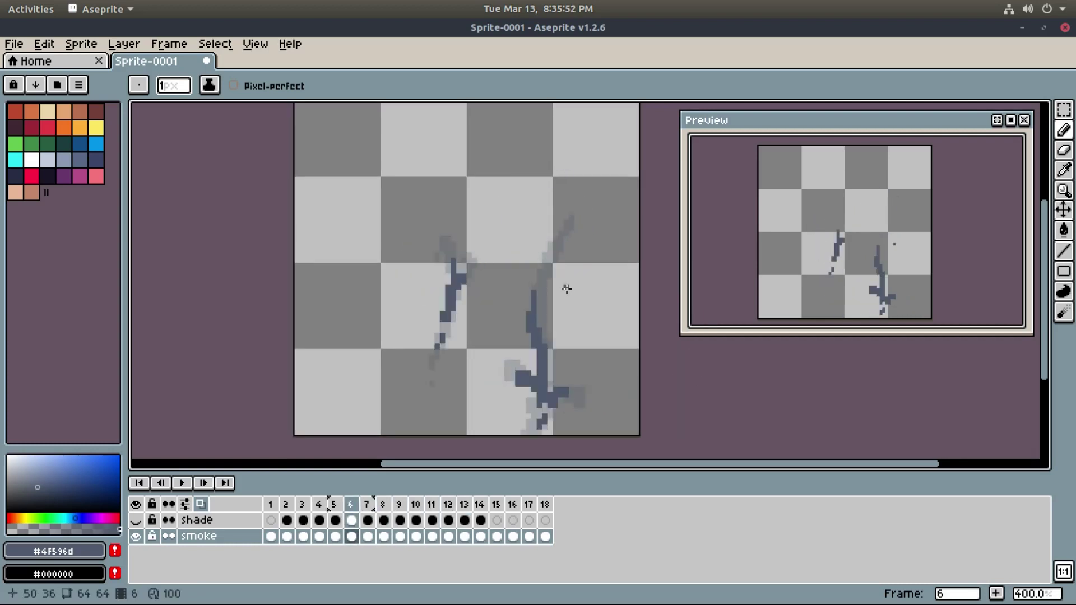
key(Right)
key(Right)
key(Right)
key(Right)
drag(441, 400, 453, 415)
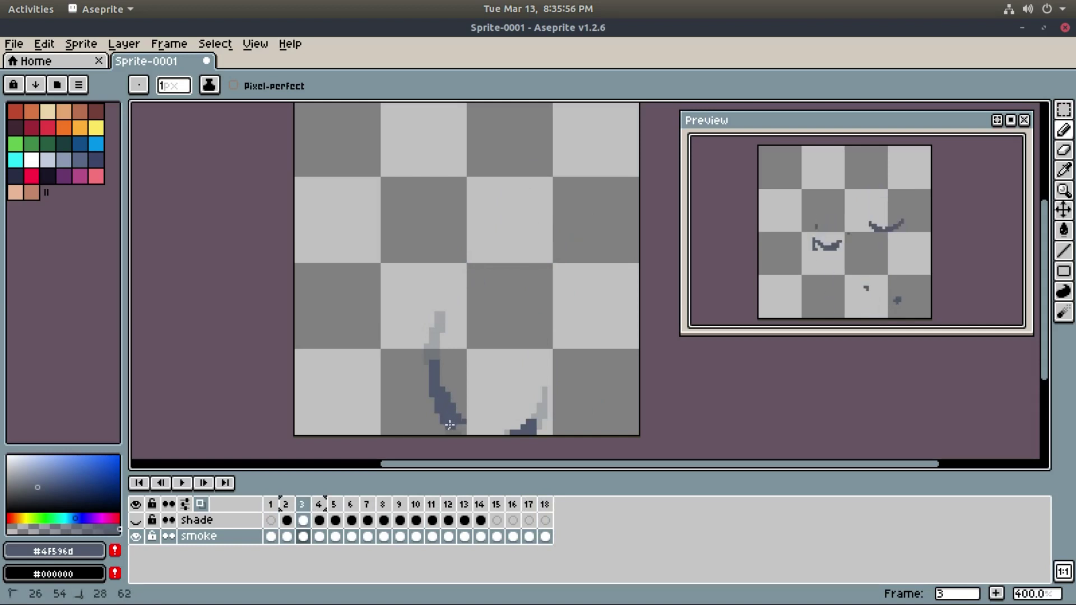
key(Right)
key(Left)
key(Left)
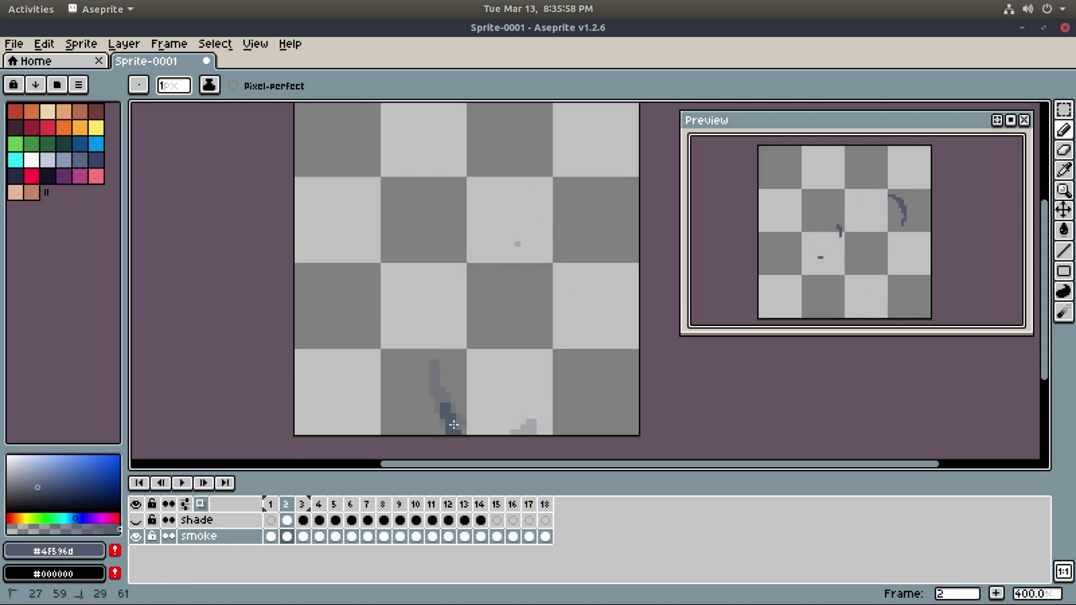
Draw a small detached remnant below the first wisp on frames 4 to 8, shrinking it down to a single pixel.
key(Right)
key(Right)
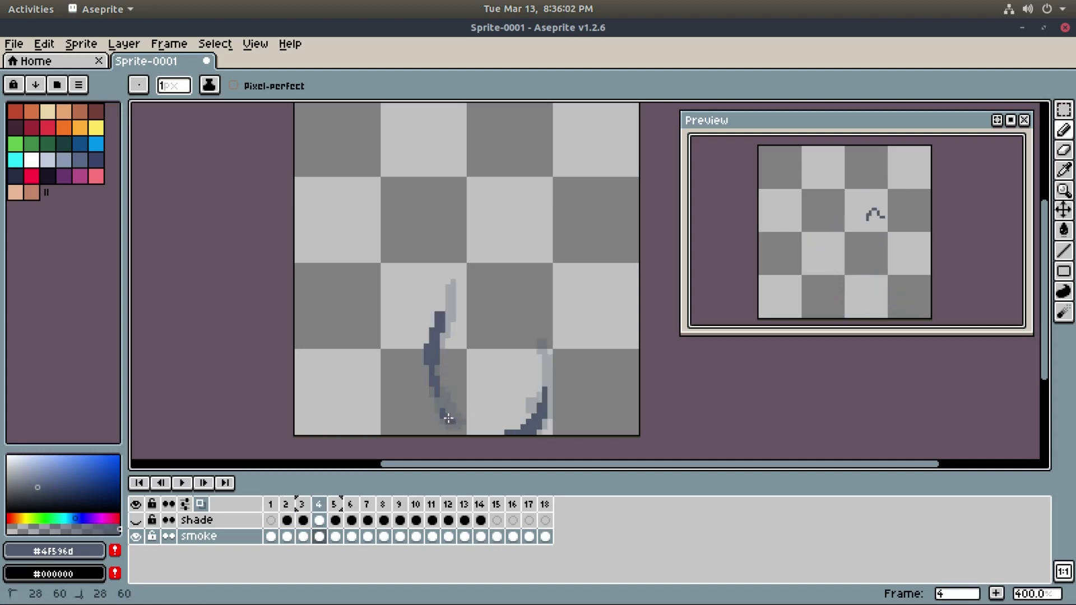
key(Right)
key(Right)
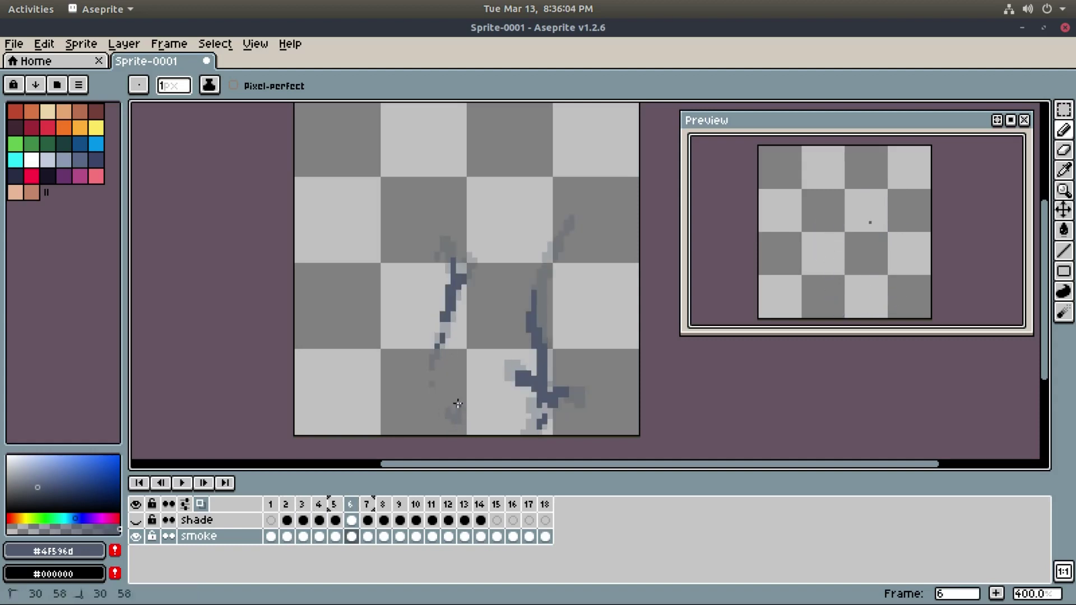
key(Right)
key(Right)
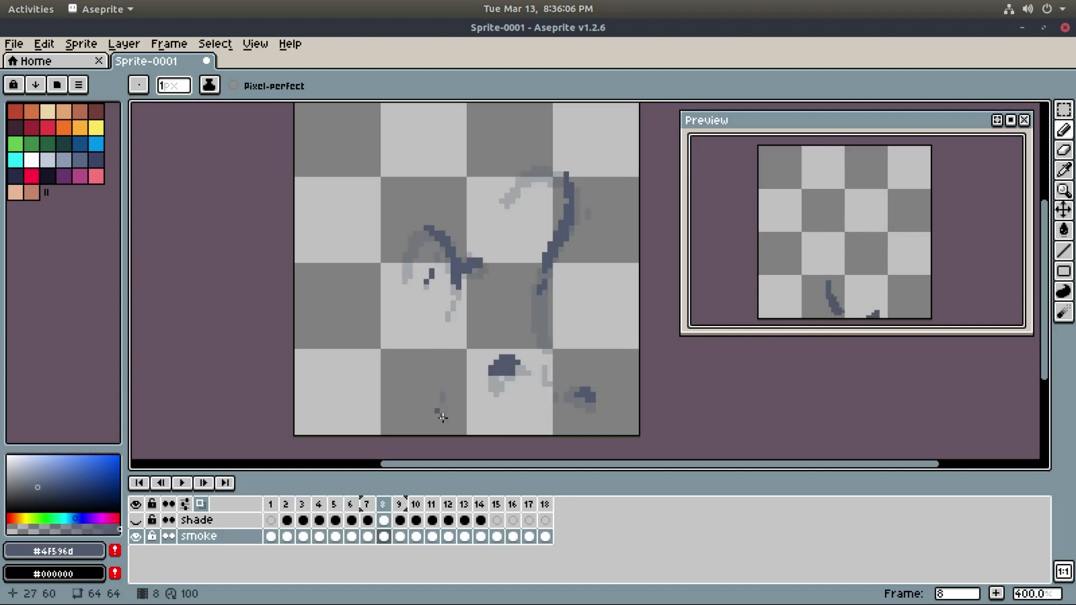
Draw a large side branch off the left of the first wisp's base from frame 3, curling it downward through frame 7.
mouse_move(663, 344)
mouse_down()
mouse_move(668, 360)
mouse_move(673, 347)
mouse_up()
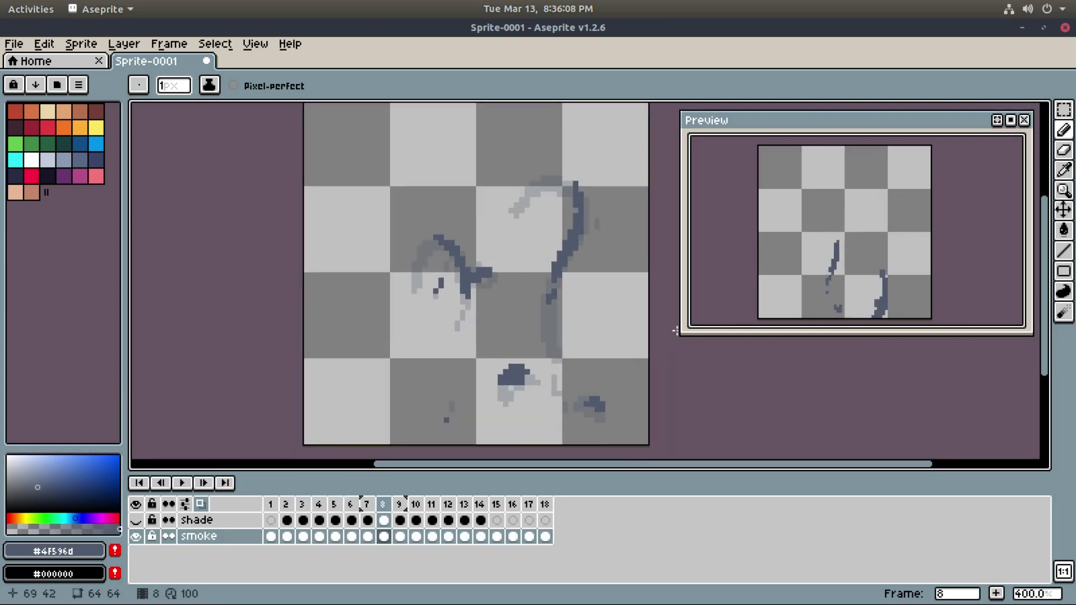
key(Left)
key(Left)
key(Left)
key(Left)
key(Left)
key(Left)
key(Left)
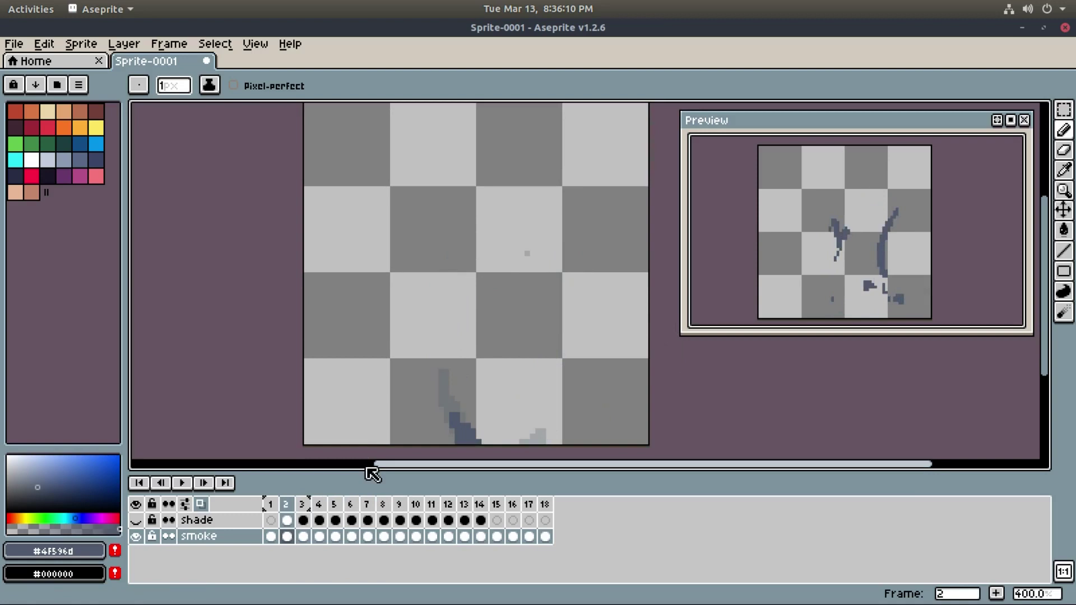
key(Right)
key(Right)
key(Right)
key(Left)
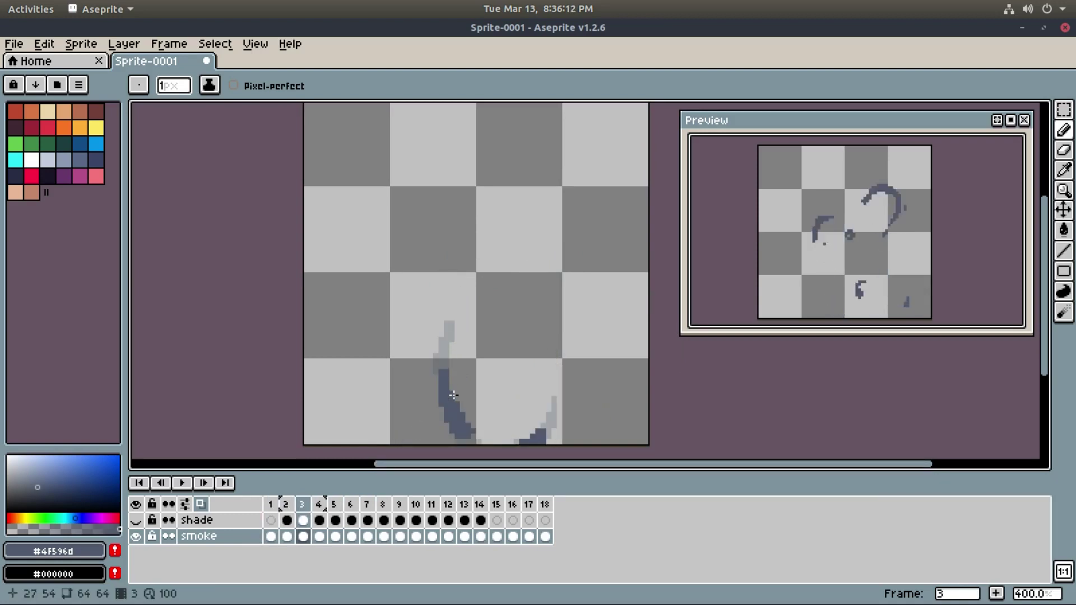
drag(447, 415, 441, 411)
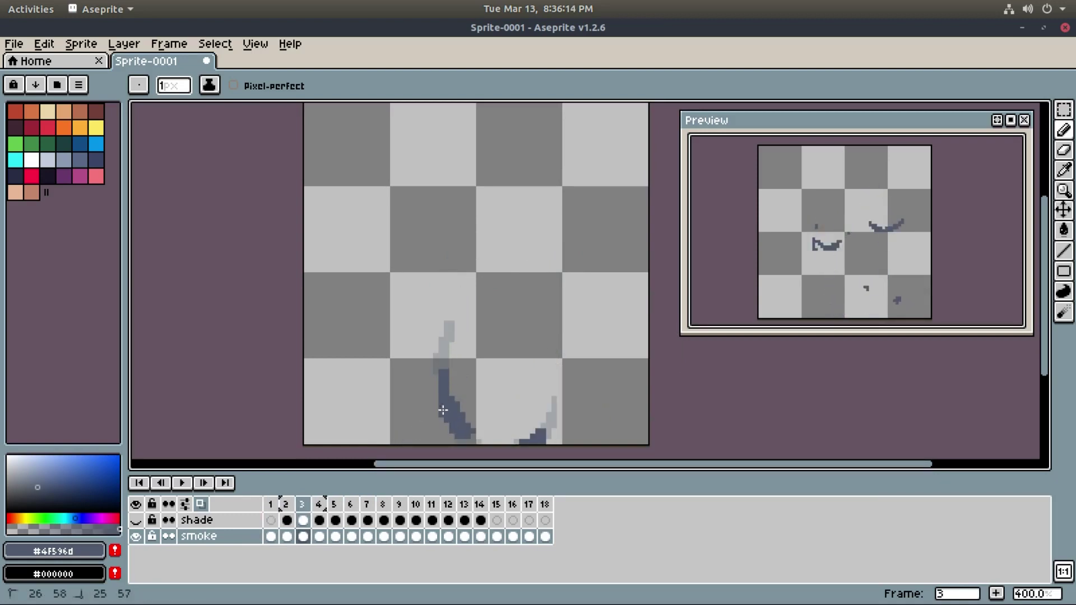
key(Right)
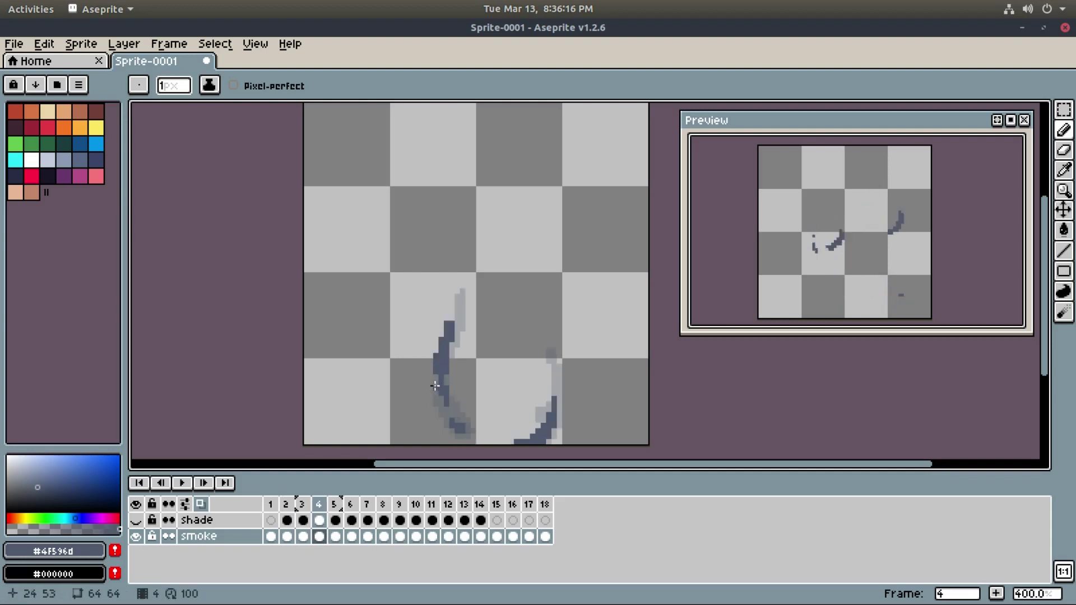
mouse_move(443, 398)
mouse_down()
mouse_move(422, 369)
mouse_move(441, 399)
mouse_up()
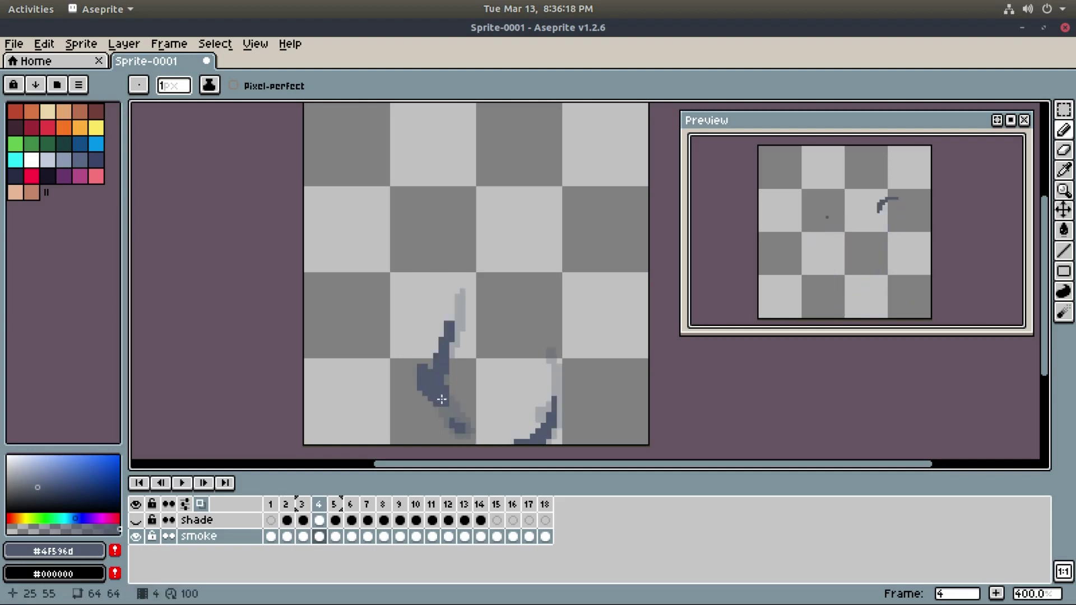
key(Right)
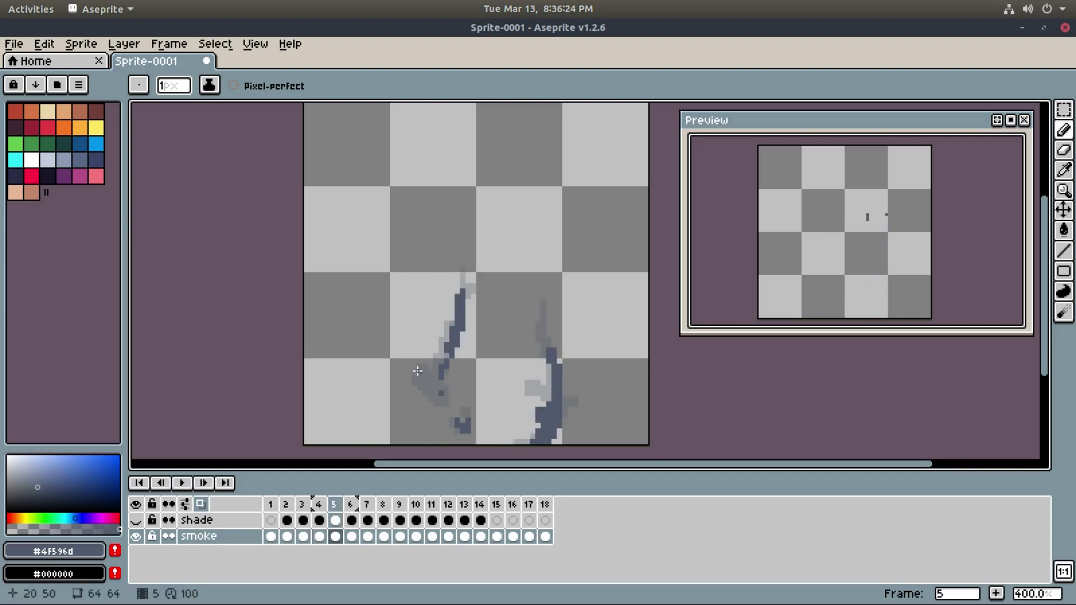
mouse_move(423, 375)
mouse_down()
mouse_move(391, 351)
mouse_move(349, 358)
mouse_move(347, 388)
mouse_move(375, 391)
mouse_up()
key(Right)
key(Right)
key(Right)
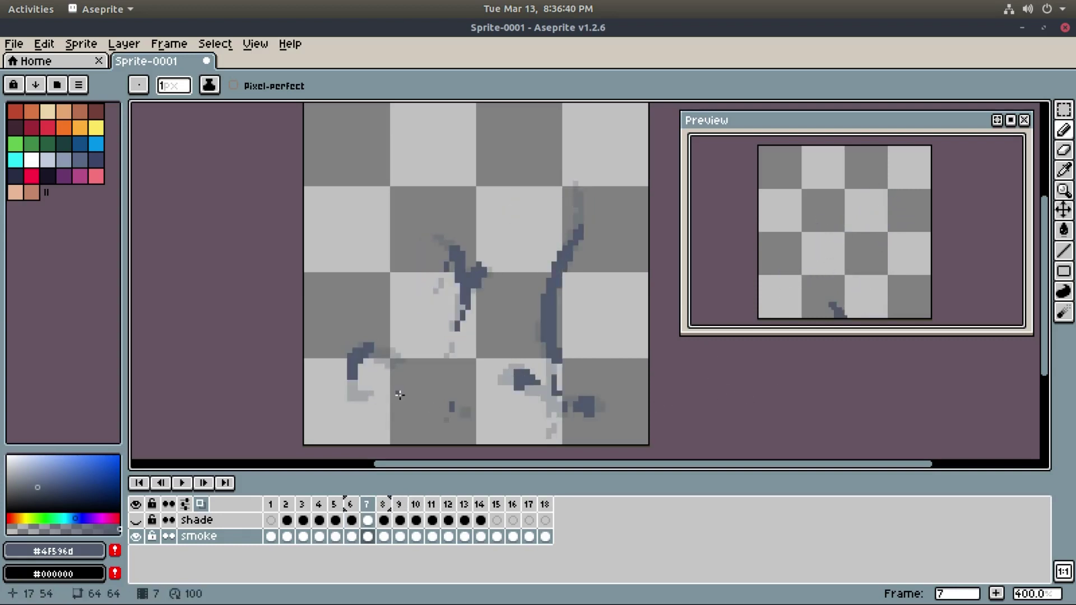
key(e)
drag(404, 372, 415, 381)
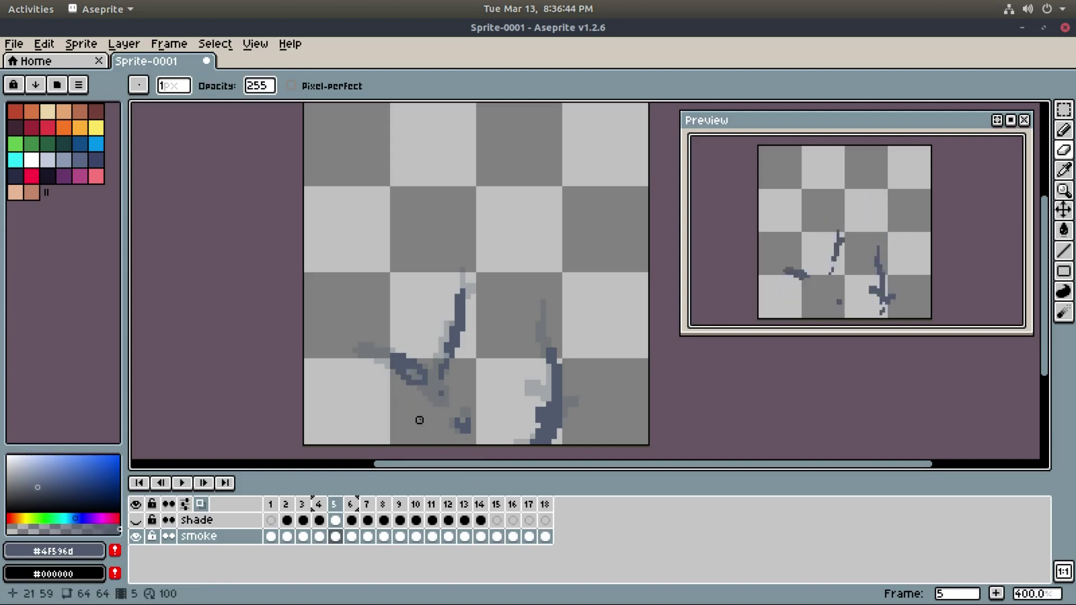
key(ctrl+z)
Check the smoke layer's wisps and side branches by going back through the frames.
drag(688, 350, 684, 355)
key(Left)
key(Left)
key(Left)
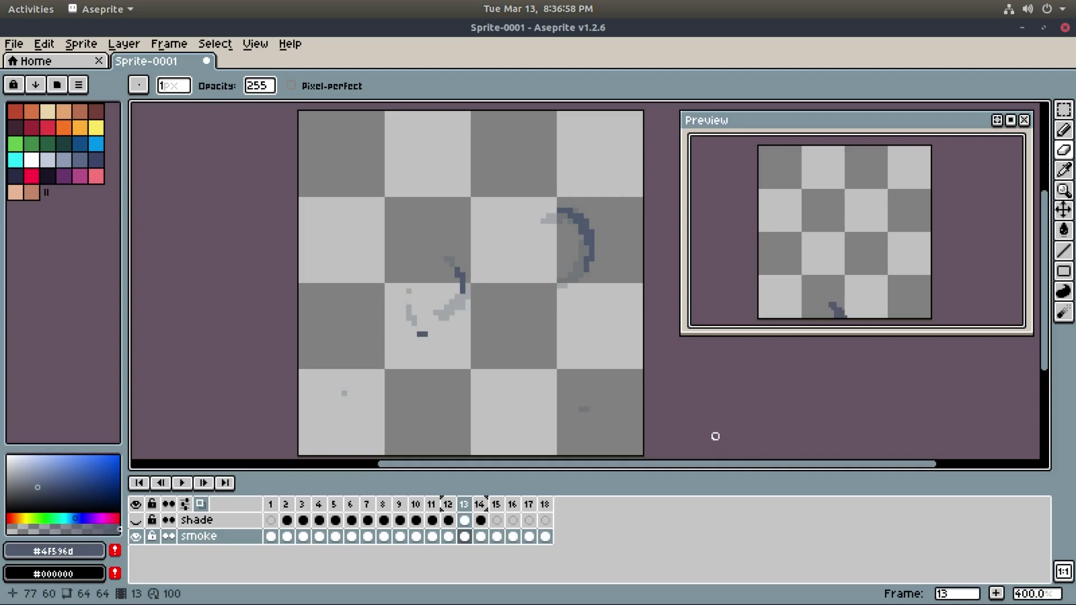
key(Left)
key(Left)
key(Left)
key(Left)
key(Left)
key(Left)
key(Left)
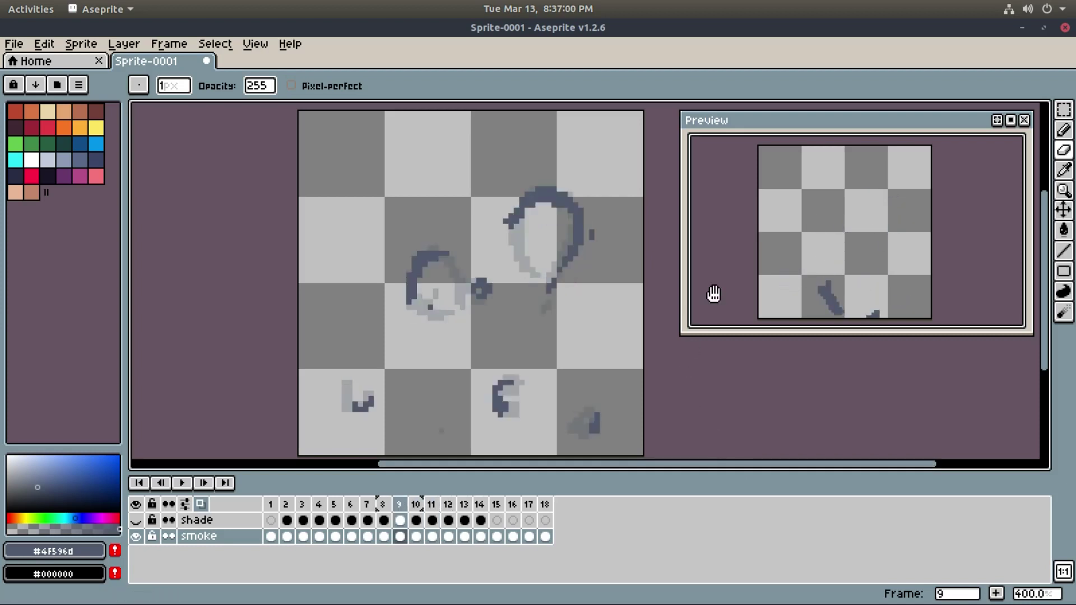